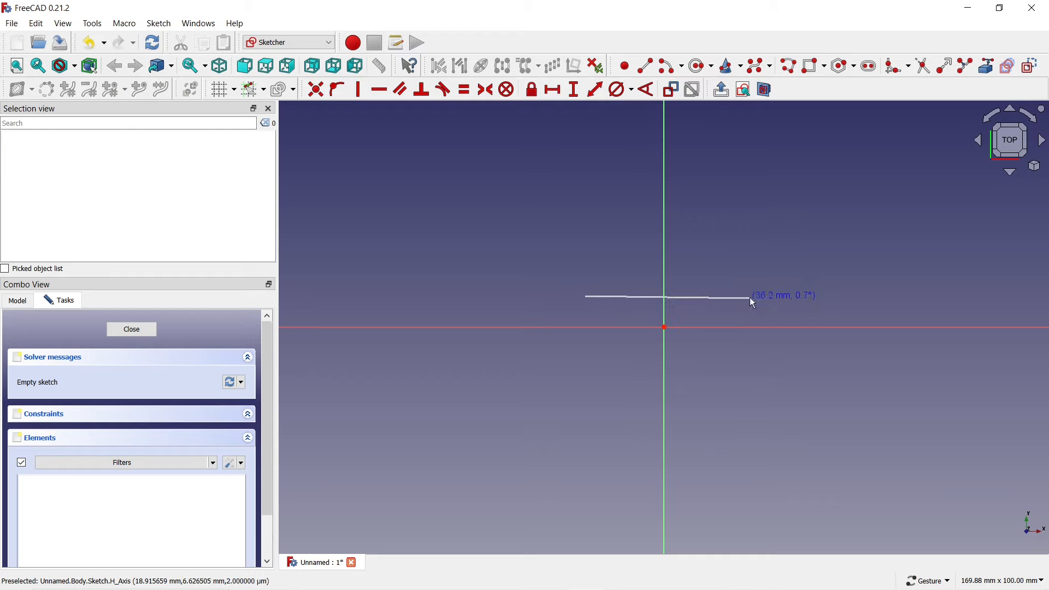
Sketch a closed triangle with a horizontal base about 36 mm long above the origin and its apex on the vertical axis
{"action": "left_click", "coordinate": [750, 297]}
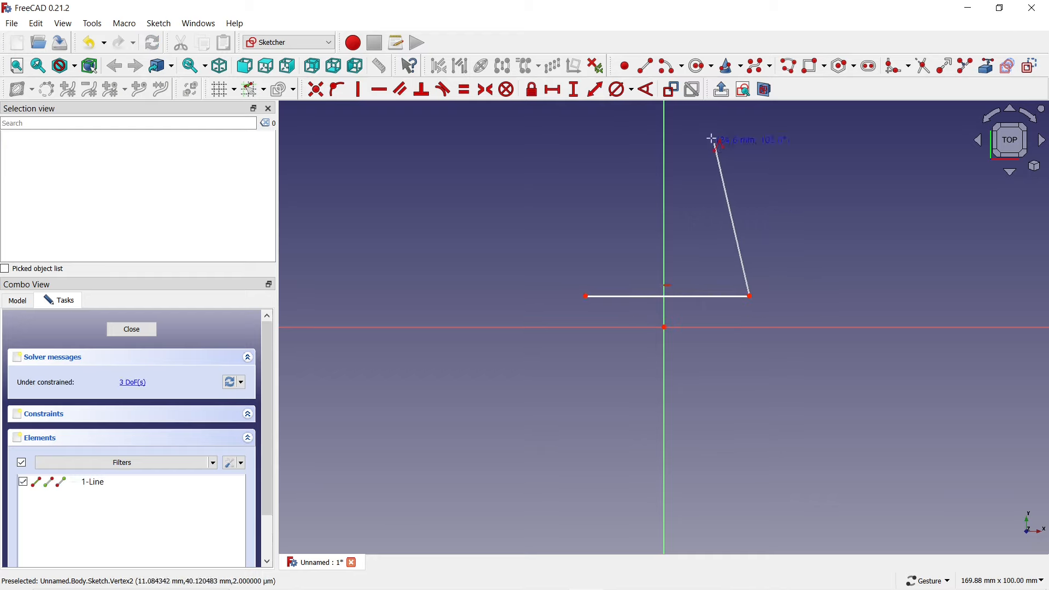
{"action": "left_click", "coordinate": [665, 121]}
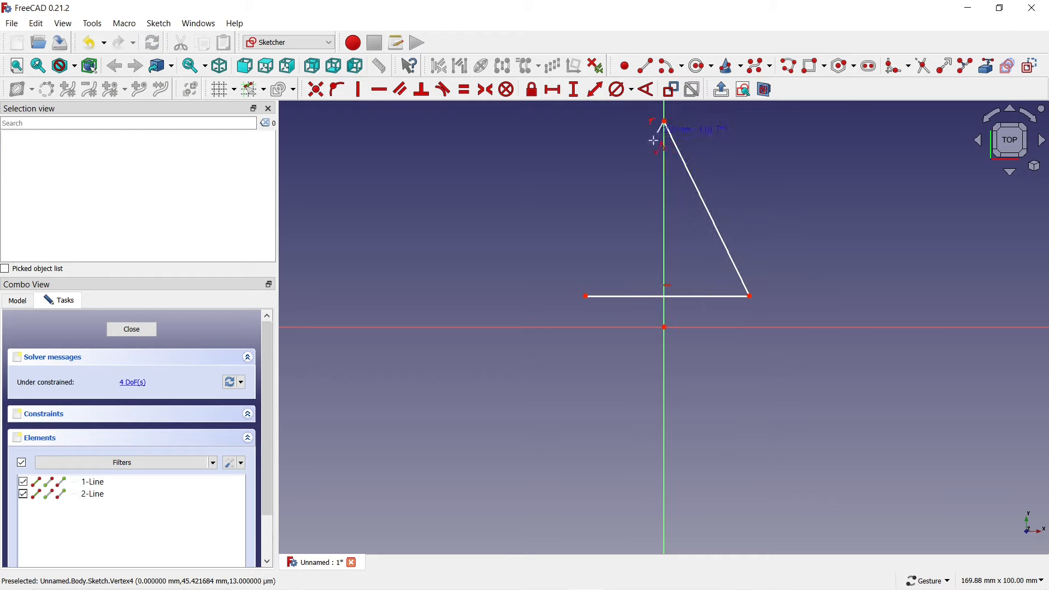
{"action": "left_click", "coordinate": [585, 296]}
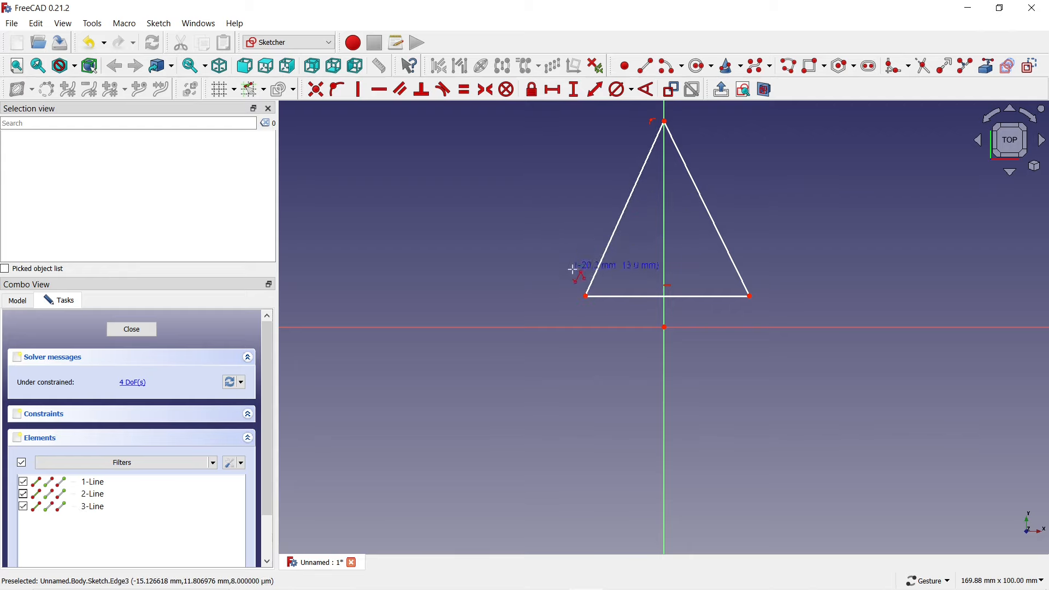
{"action": "key", "text": "Escape"}
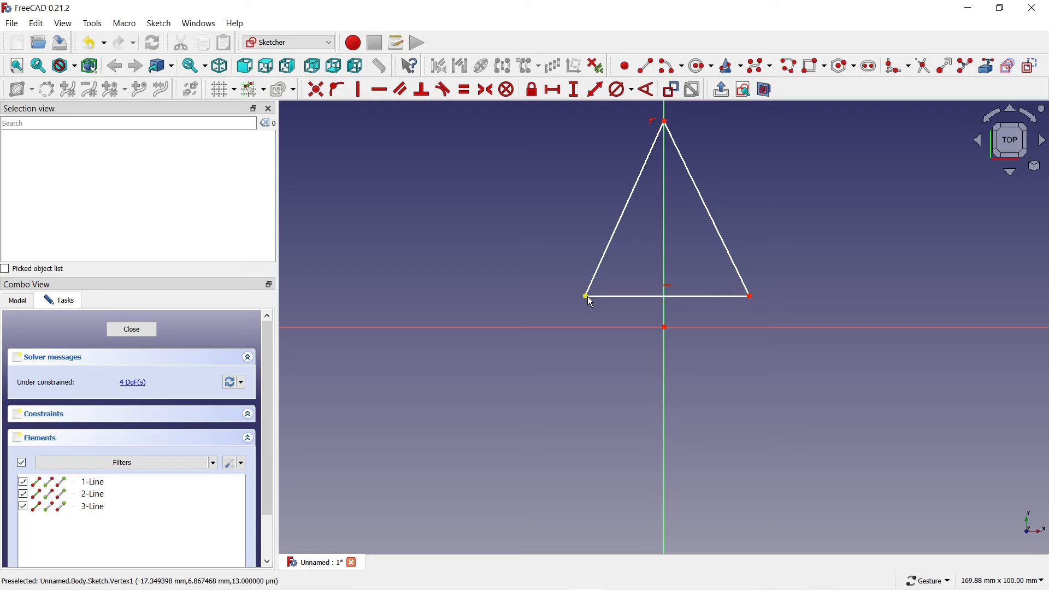
Constrain the two endpoints of the triangle's base symmetrically about the origin
{"action": "left_click", "coordinate": [587, 297]}
{"action": "left_click", "coordinate": [750, 297]}
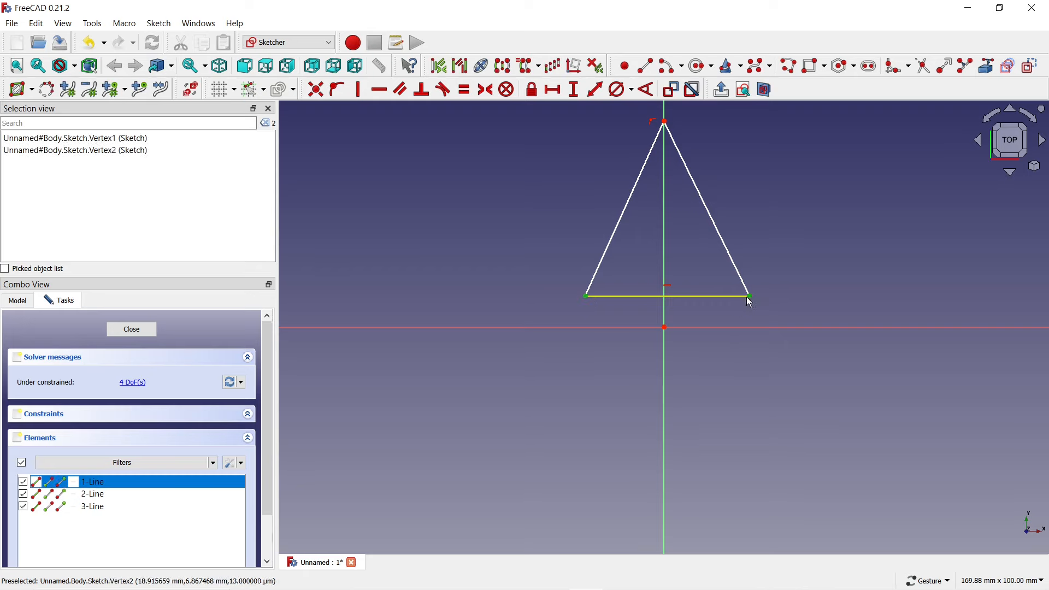
{"action": "left_click", "coordinate": [664, 326]}
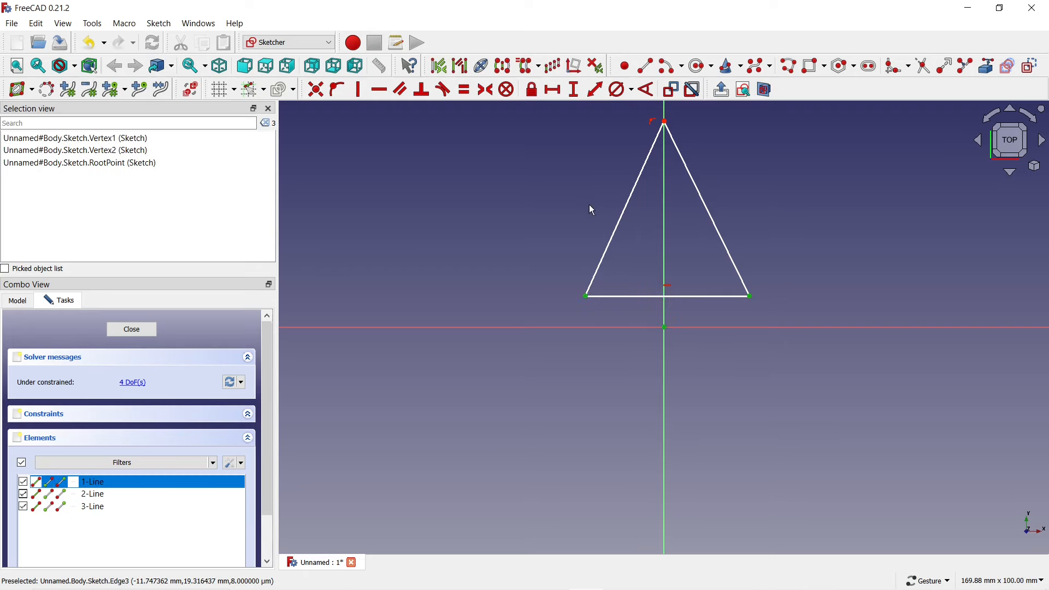
{"action": "left_click", "coordinate": [484, 91]}
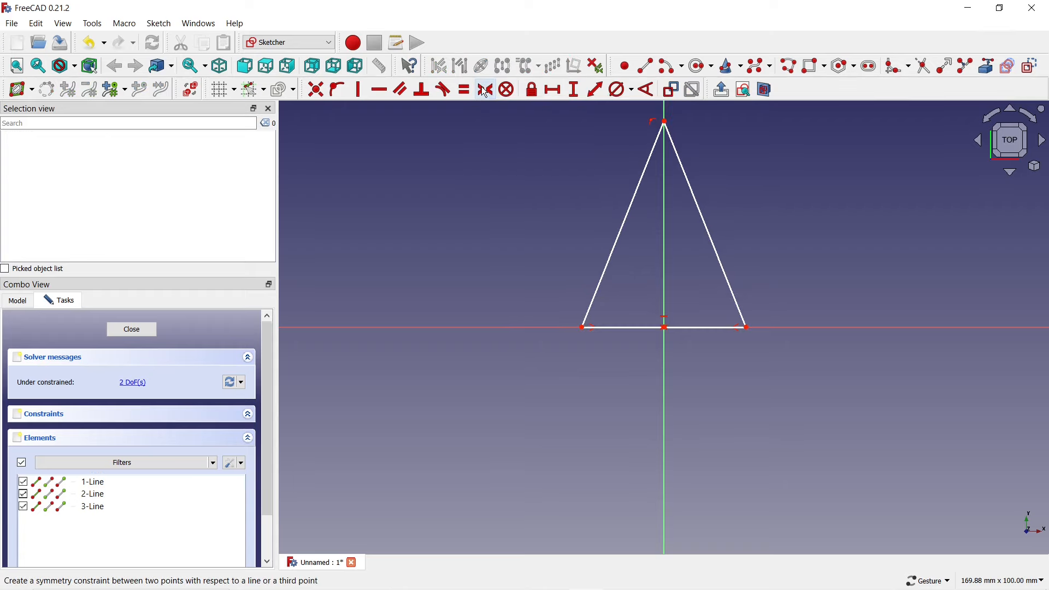
Constrain the horizontal length of the triangle's base to 50 mm
{"action": "left_click", "coordinate": [556, 89]}
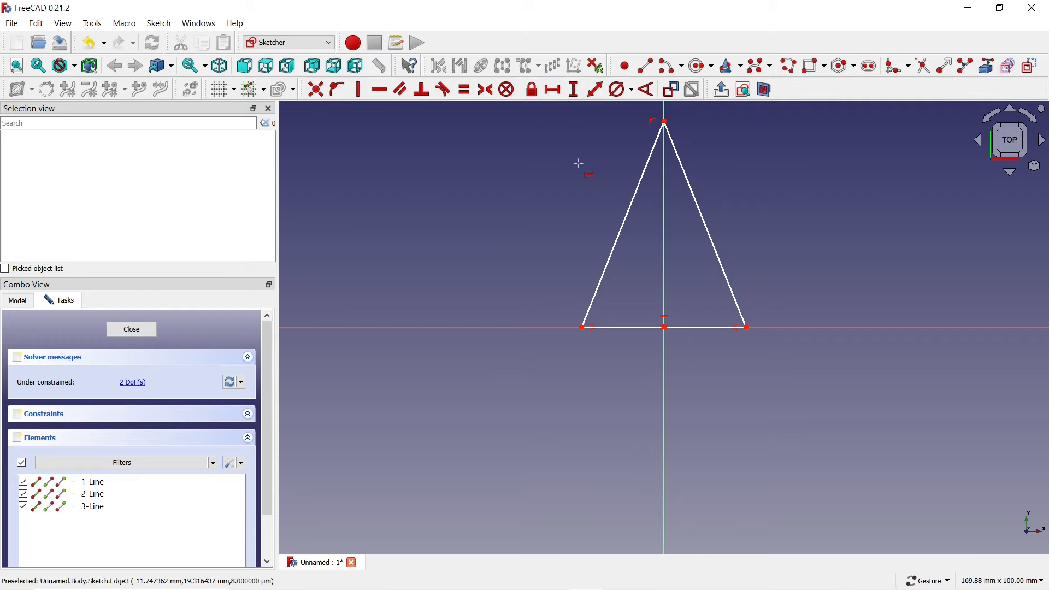
{"action": "left_click", "coordinate": [631, 327]}
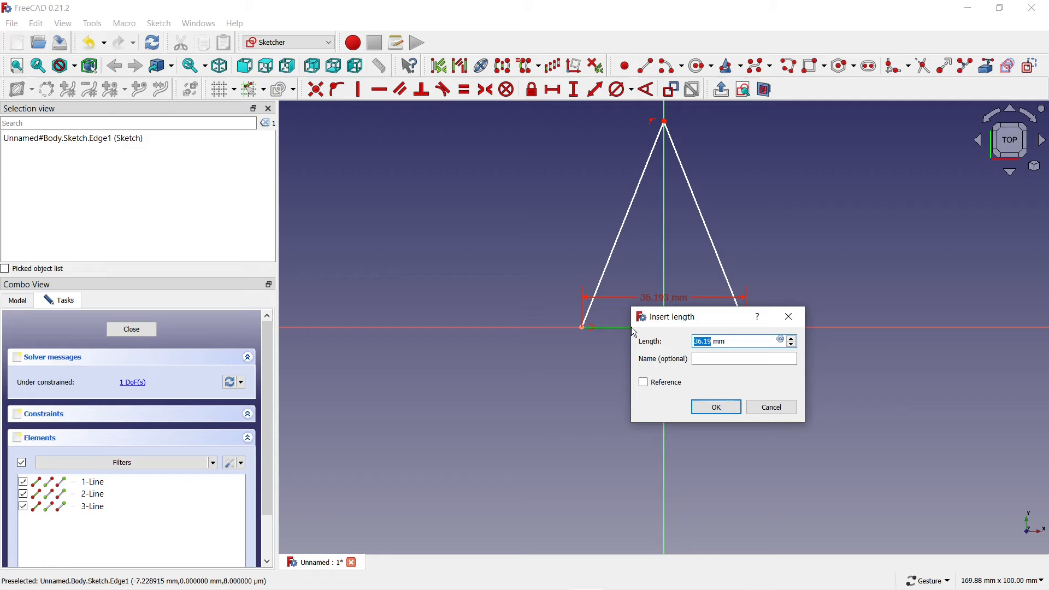
{"action": "type", "text": "50"}
{"action": "key", "text": "Return"}
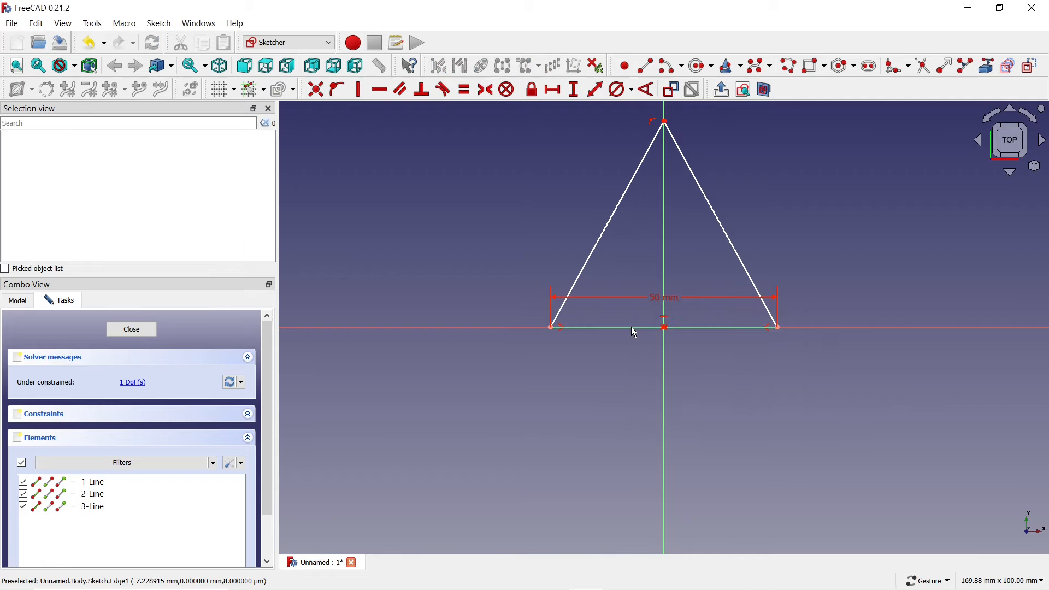
Constrain the vertical distance between the triangle's apex and a base corner to 80 mm
{"action": "left_click", "coordinate": [575, 93]}
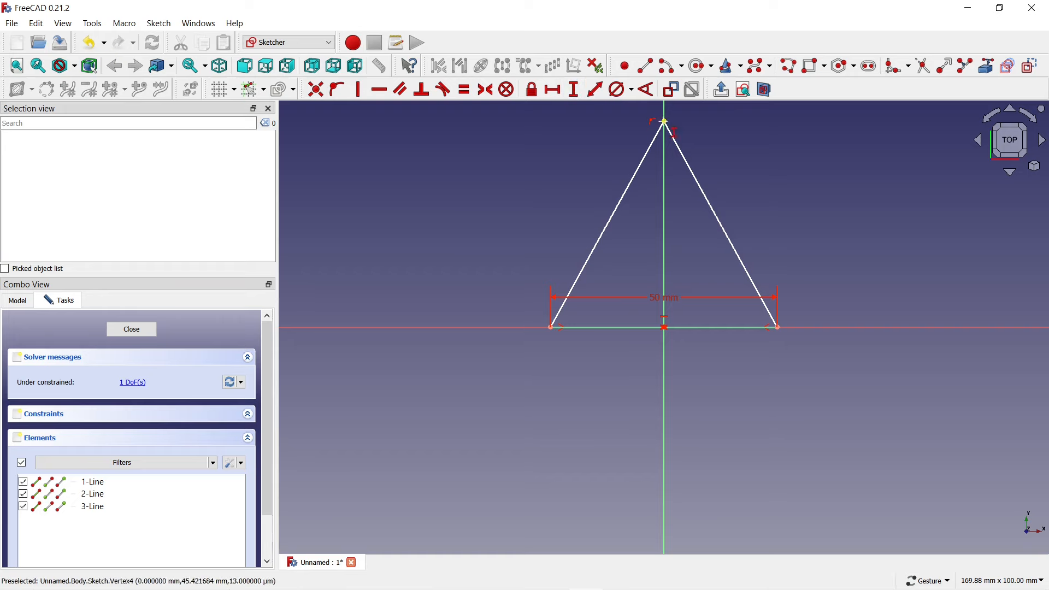
{"action": "left_click", "coordinate": [664, 121]}
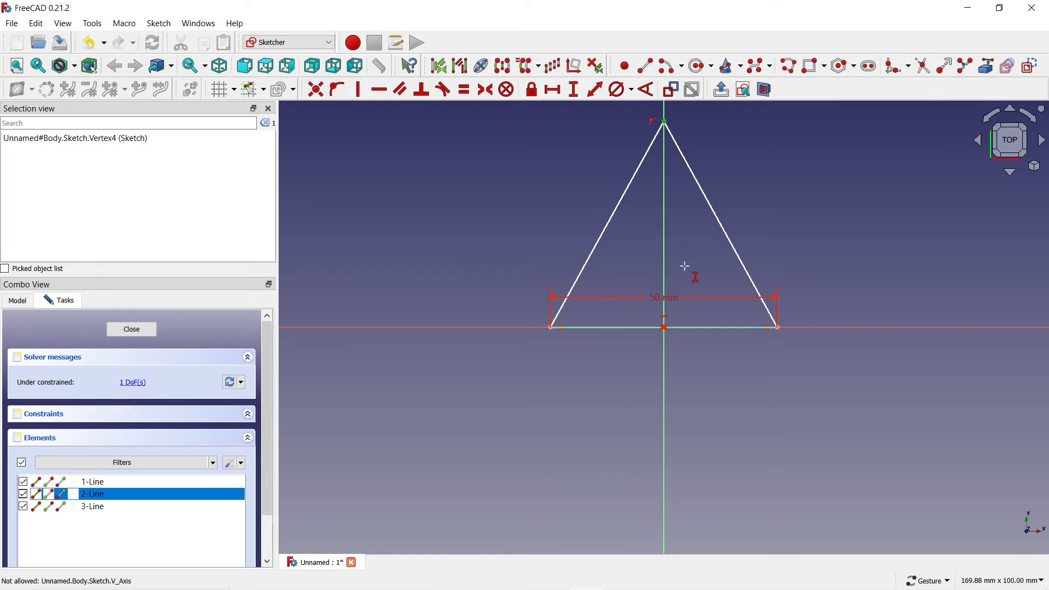
{"action": "left_click", "coordinate": [551, 329]}
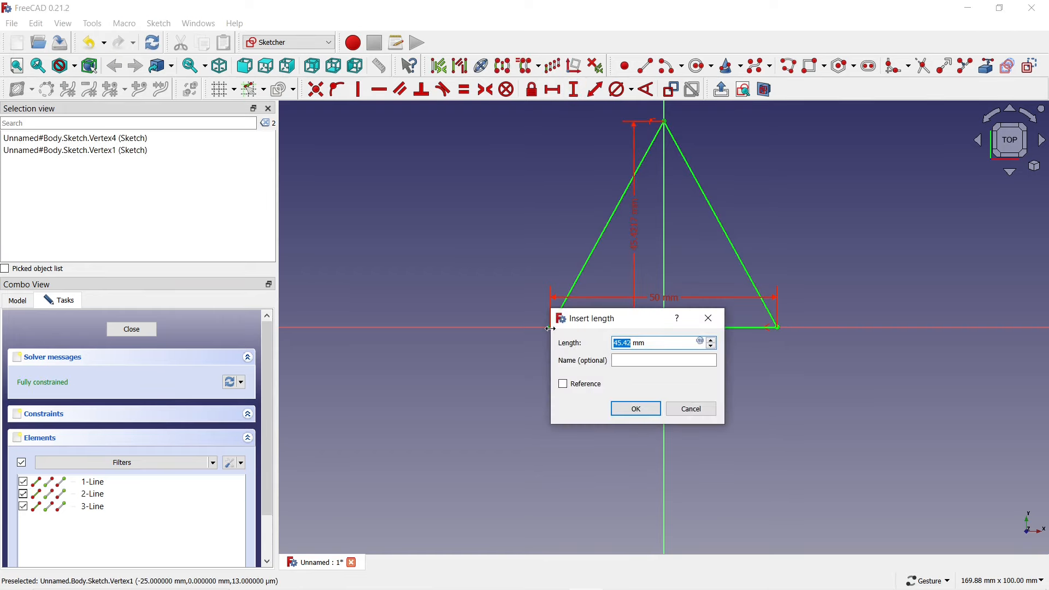
{"action": "type", "text": "50"}
{"action": "key", "text": "Return"}
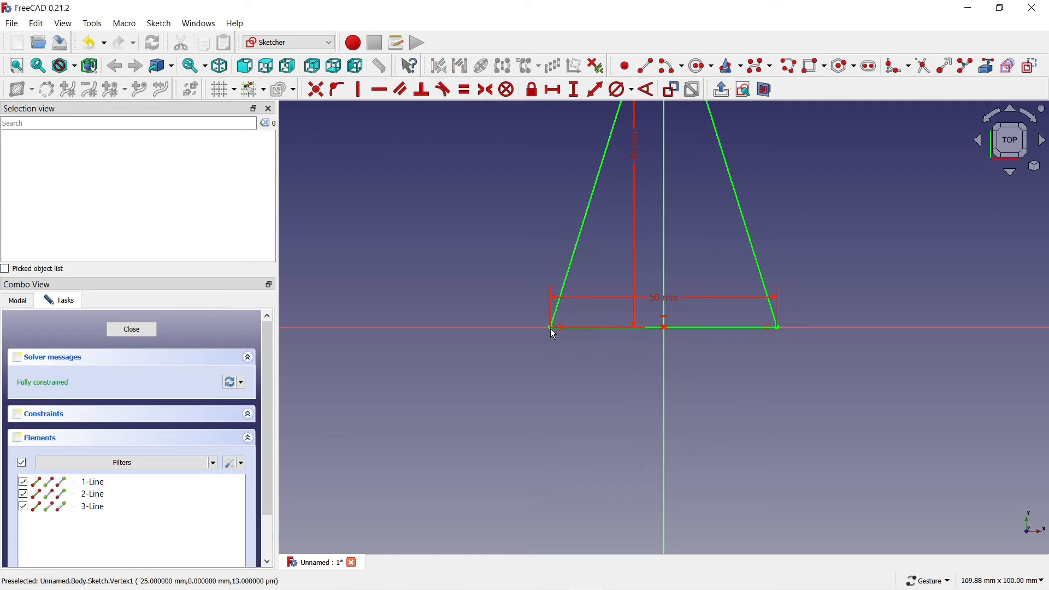
Move the base dimension below the triangle and the height dimension outside its side, and close the sketch
{"action": "scroll", "coordinate": [553, 433], "scroll_direction": "down", "scroll_amount": 1}
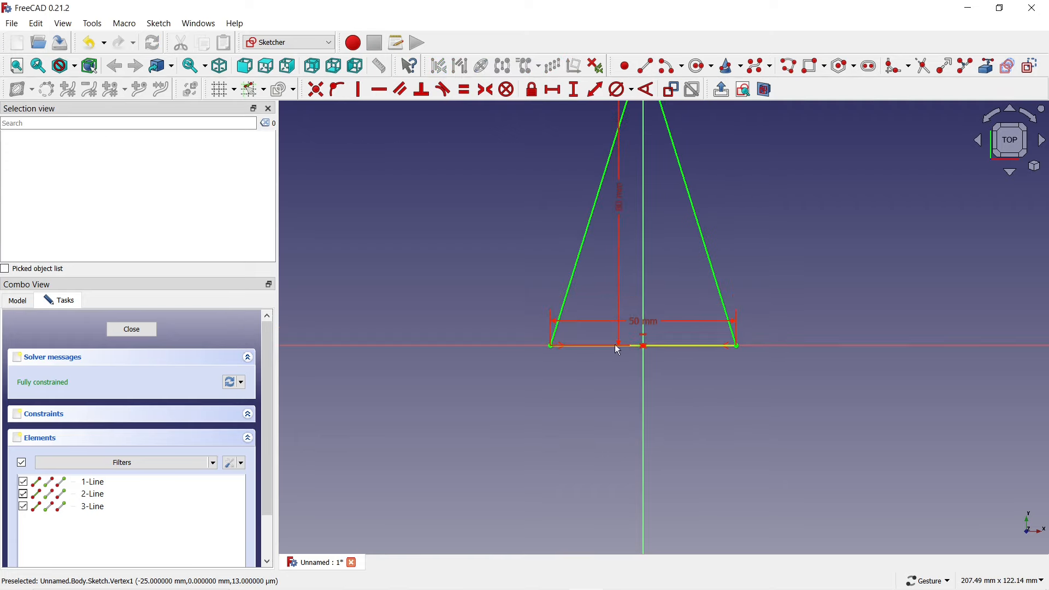
{"action": "left_click_drag", "start_coordinate": [631, 319], "coordinate": [640, 379]}
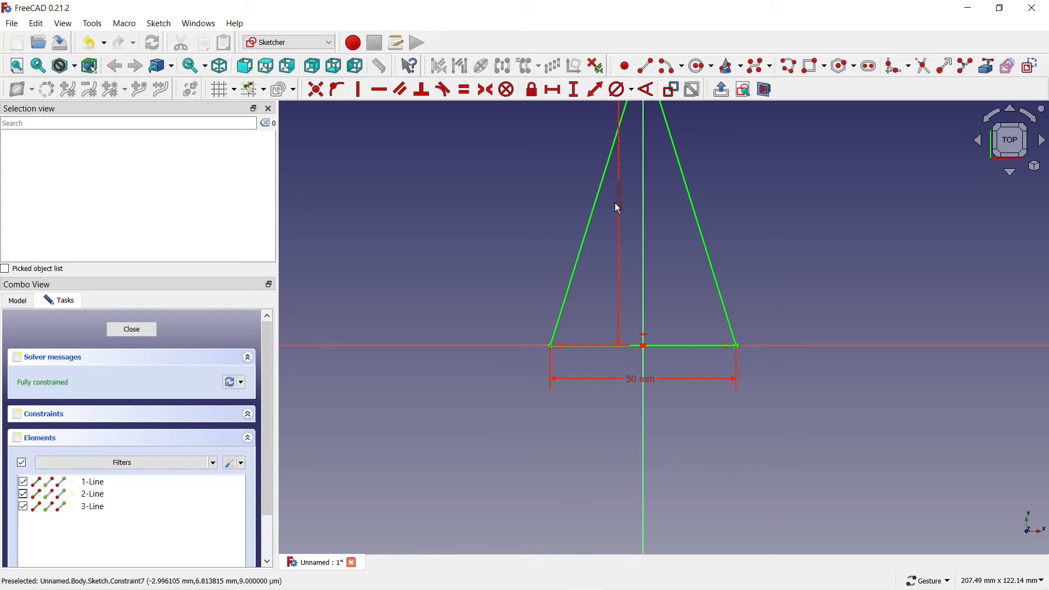
{"action": "left_click_drag", "start_coordinate": [618, 207], "coordinate": [534, 206]}
{"action": "scroll", "coordinate": [475, 355], "scroll_direction": "down", "scroll_amount": 2}
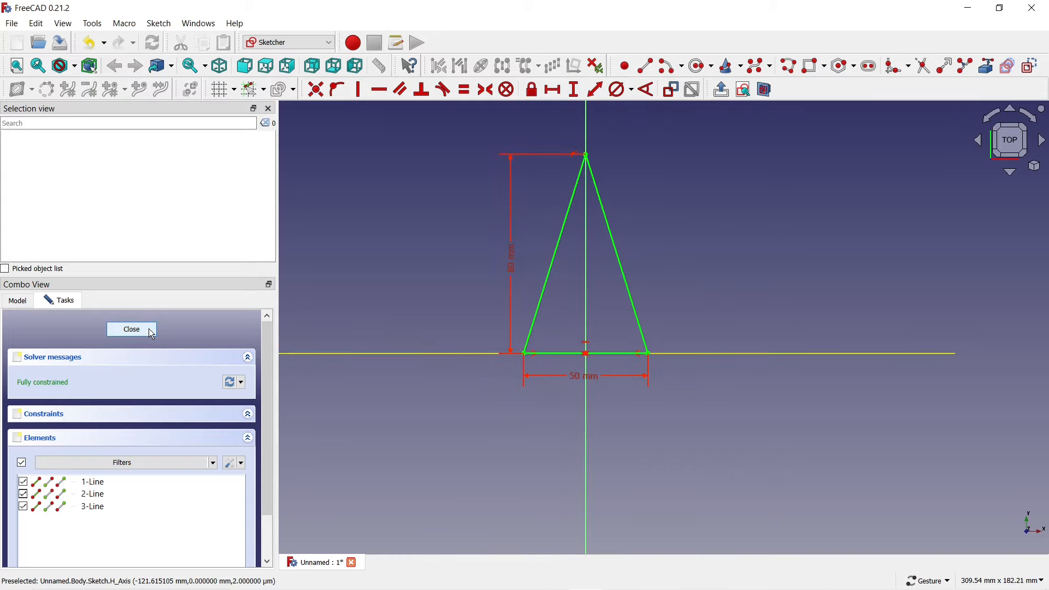
{"action": "left_click", "coordinate": [131, 329]}
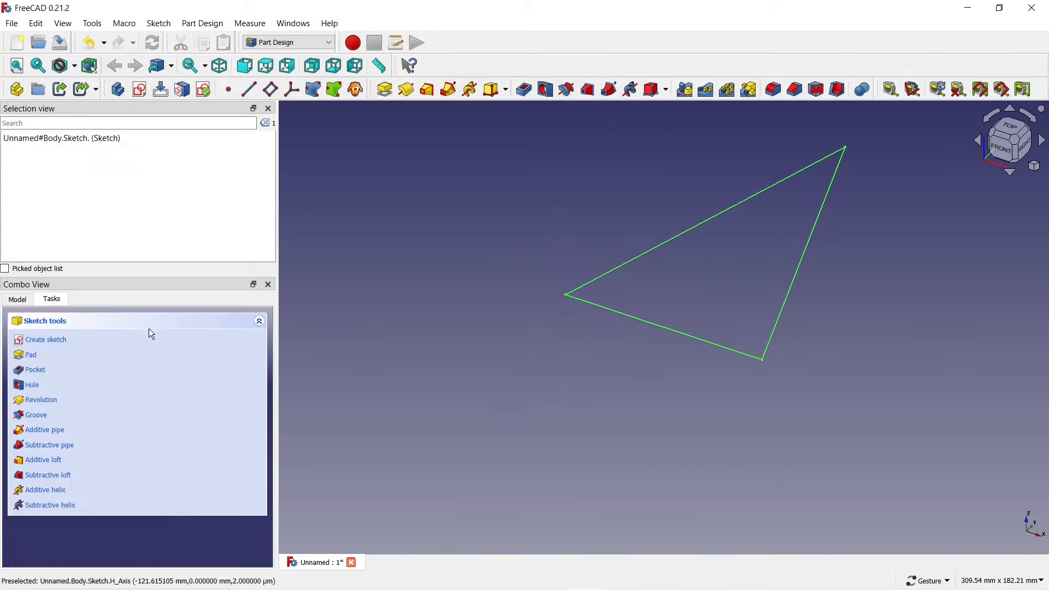
Pad the triangle sketch to a length of 13 mm
{"action": "left_click", "coordinate": [39, 361]}
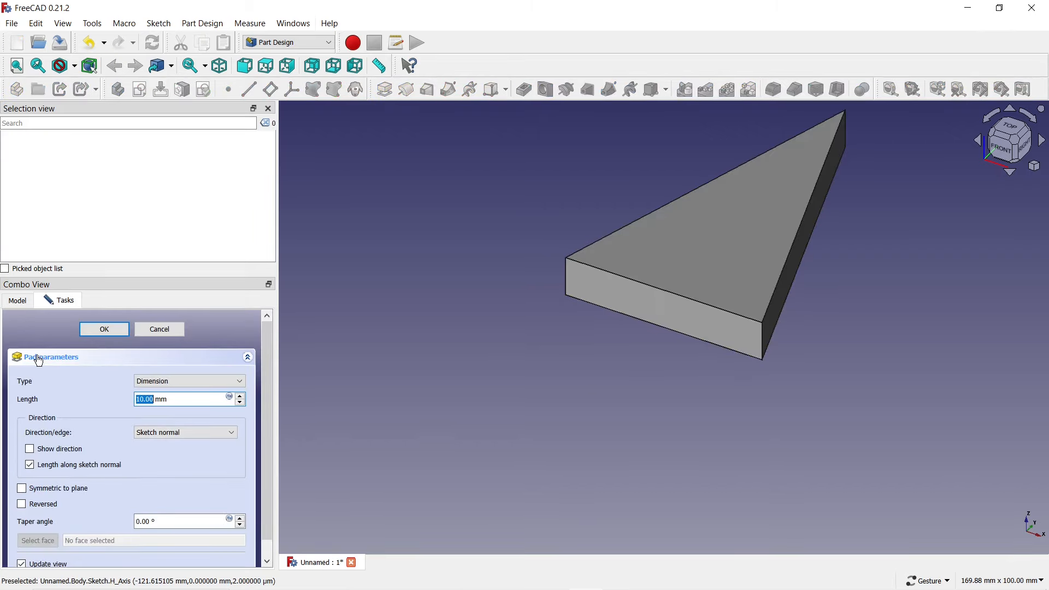
{"action": "left_click", "coordinate": [241, 400]}
{"action": "left_click", "coordinate": [240, 399]}
{"action": "left_click", "coordinate": [241, 400]}
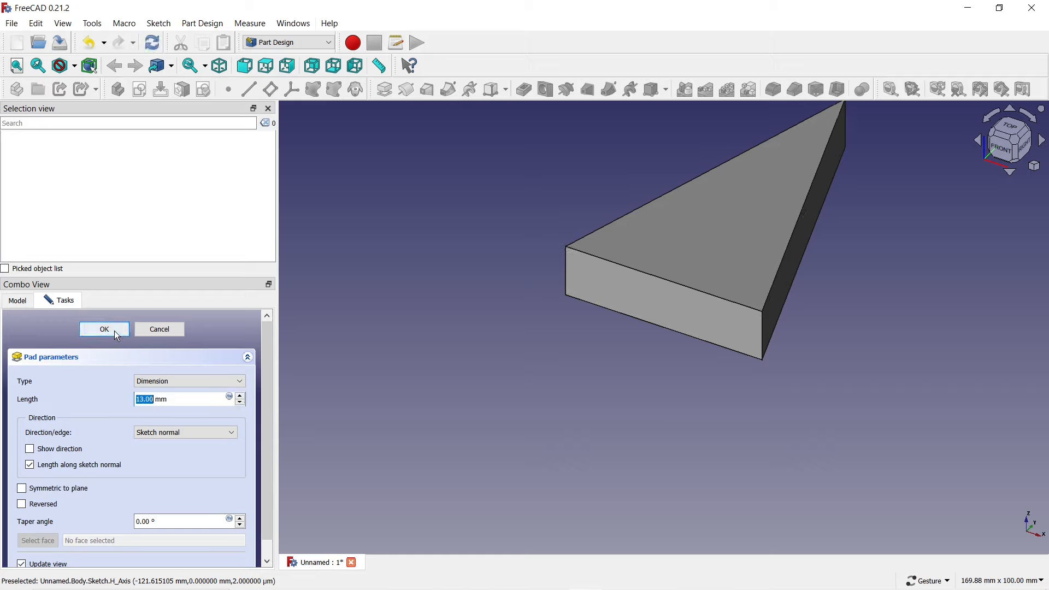
{"action": "left_click", "coordinate": [114, 330]}
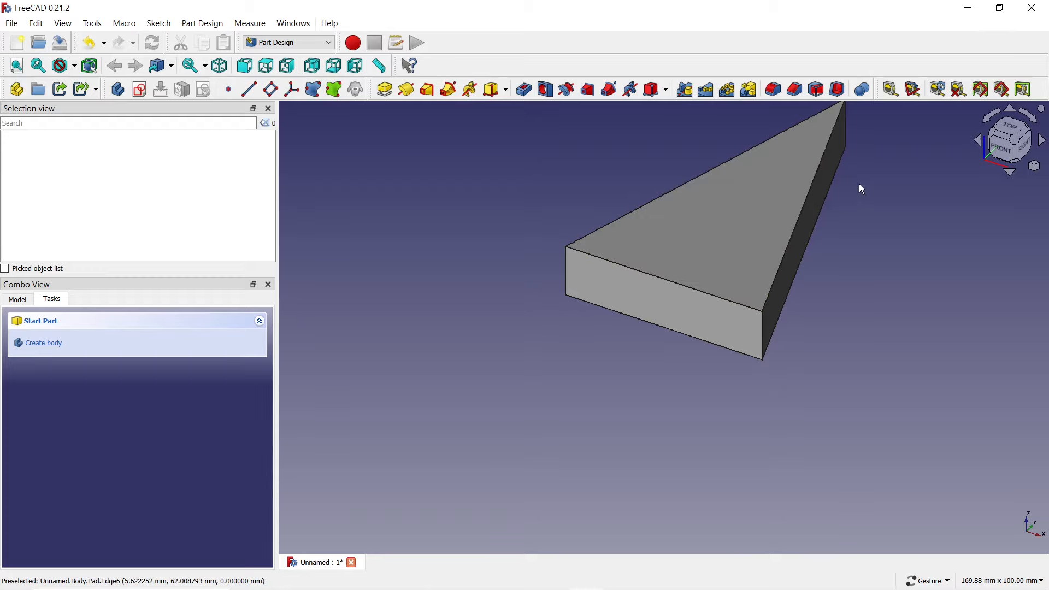
Fillet the edge at the triangular pad's apex with a 13 mm radius
{"action": "left_click_drag", "start_coordinate": [896, 182], "coordinate": [757, 307]}
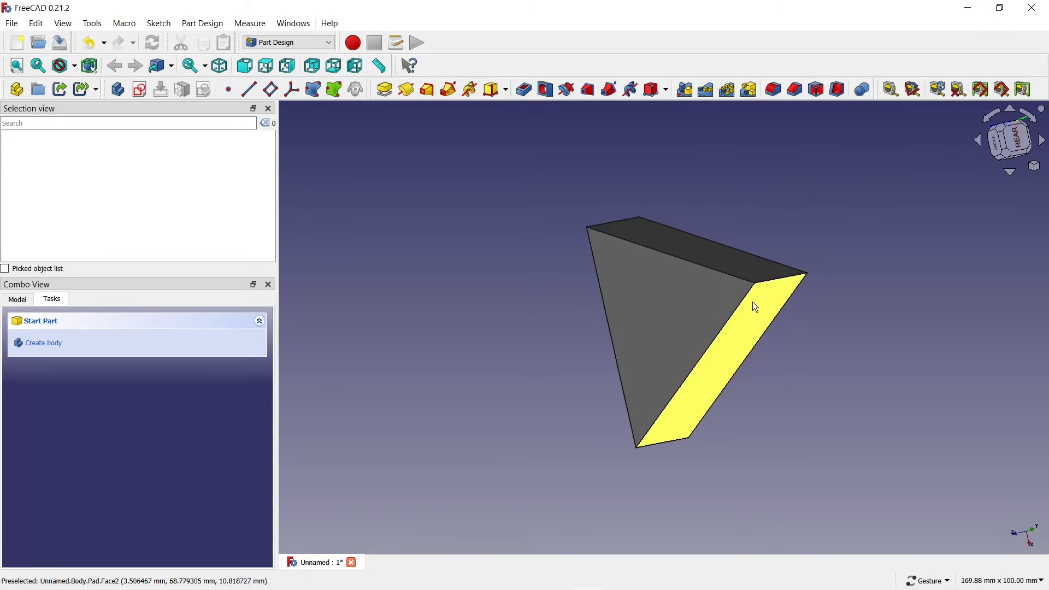
{"action": "left_click", "coordinate": [771, 279]}
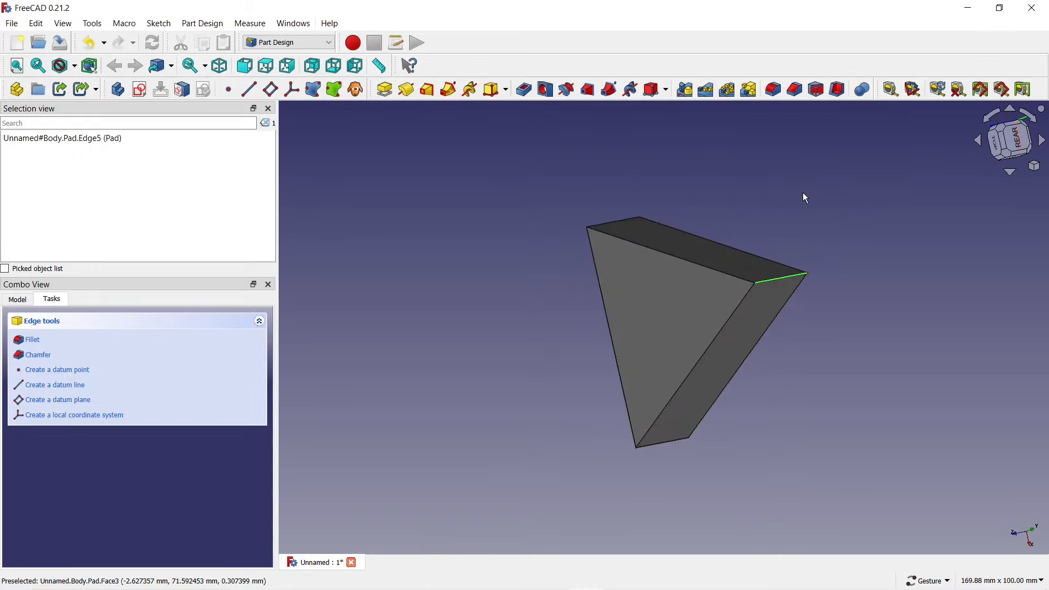
{"action": "left_click", "coordinate": [774, 90]}
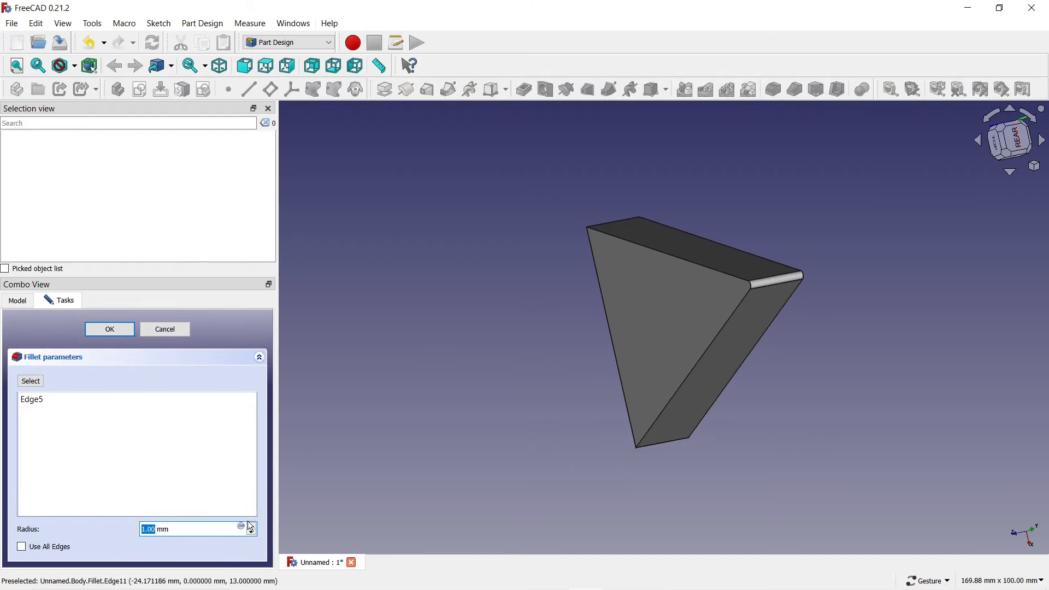
{"action": "scroll", "coordinate": [251, 527], "scroll_direction": "up", "scroll_amount": 7}
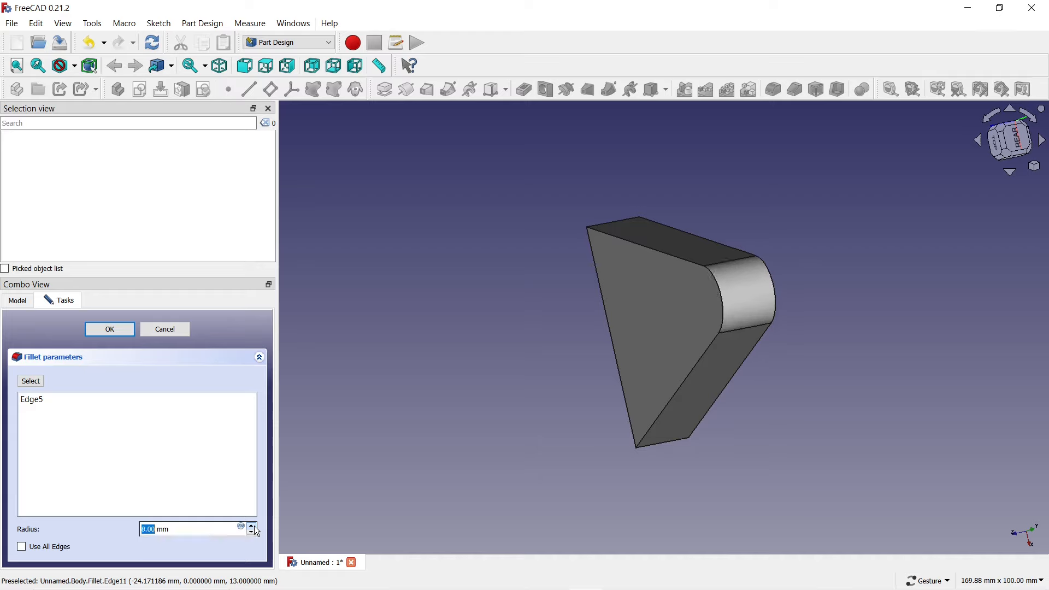
{"action": "scroll", "coordinate": [256, 531], "scroll_direction": "up", "scroll_amount": 5}
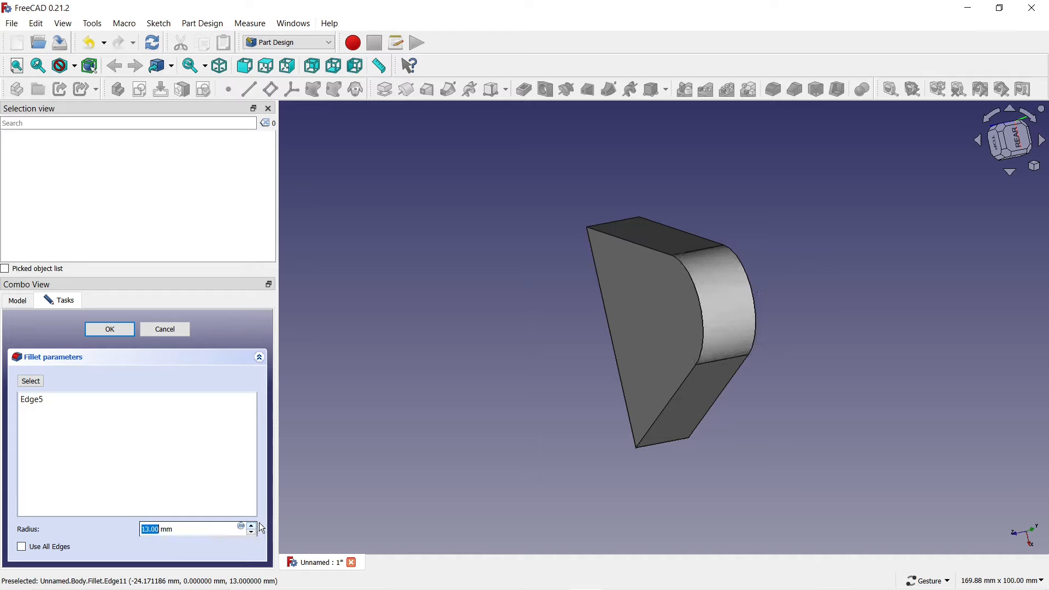
{"action": "left_click", "coordinate": [118, 330]}
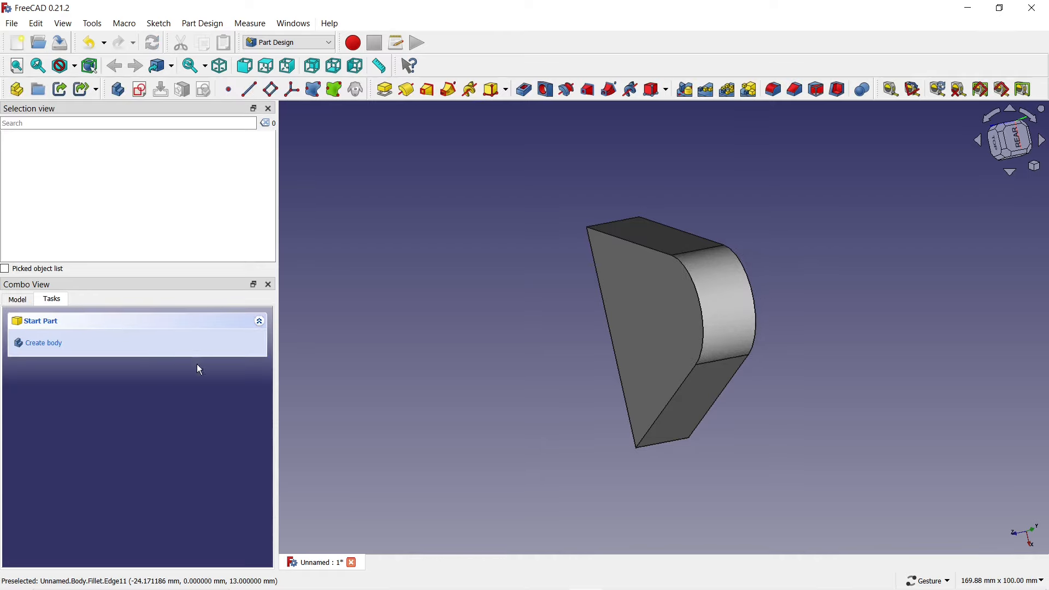
Repeat the Pad and Fillet features in a polar pattern of 6 occurrences over 360° about the normal sketch axis
{"action": "left_click_drag", "start_coordinate": [410, 433], "coordinate": [630, 385]}
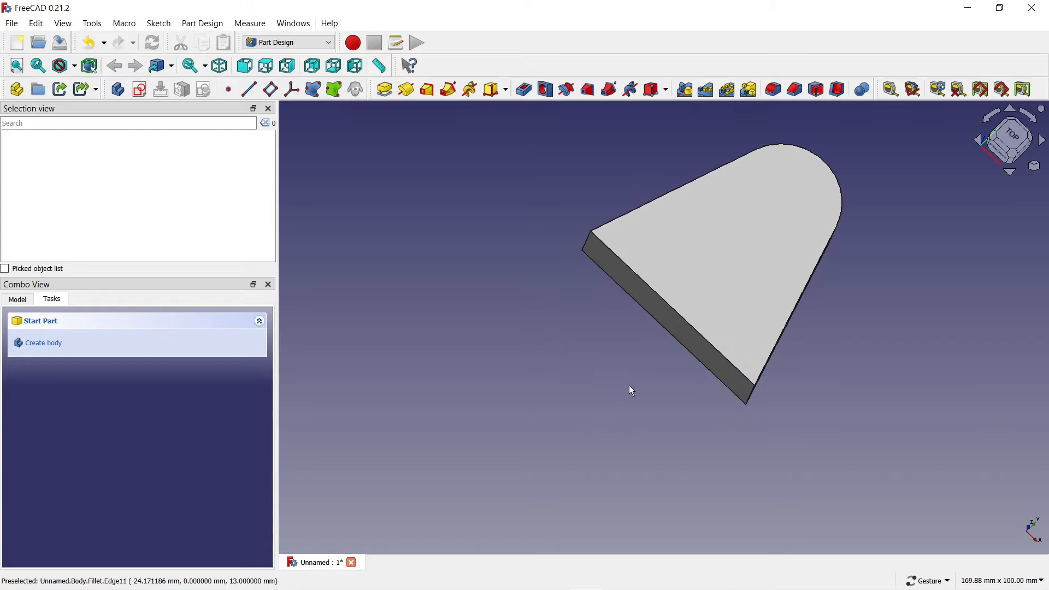
{"action": "left_click", "coordinate": [17, 299]}
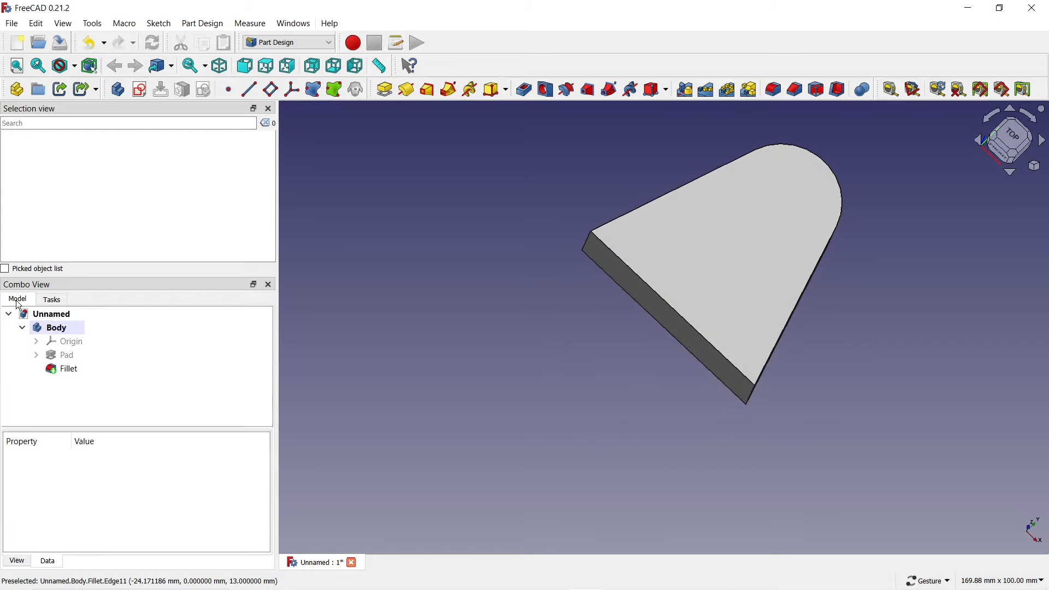
{"action": "left_click", "coordinate": [67, 357]}
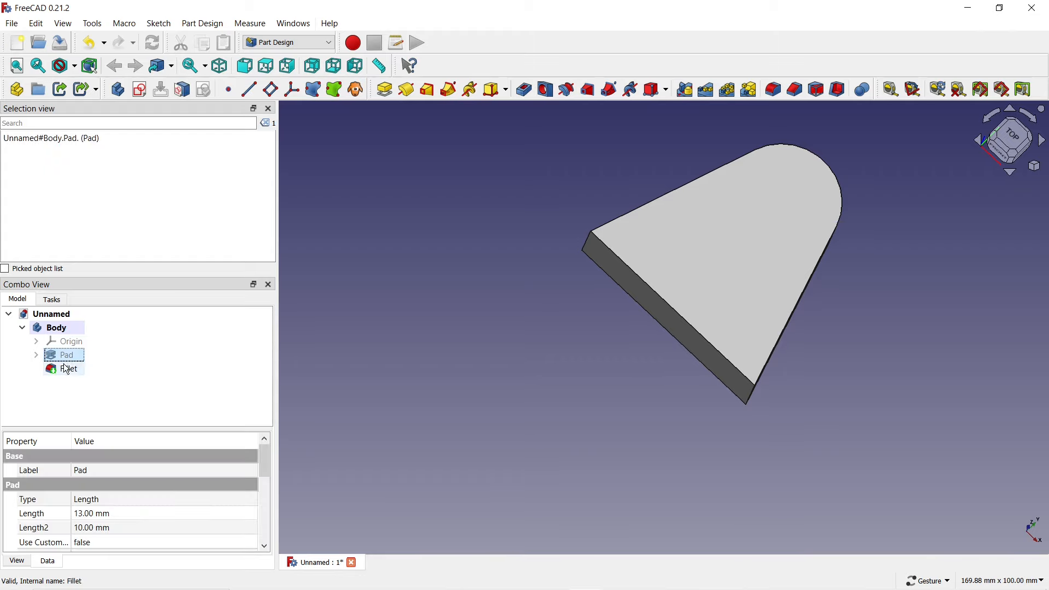
{"action": "left_click", "coordinate": [66, 372], "text": "ctrl"}
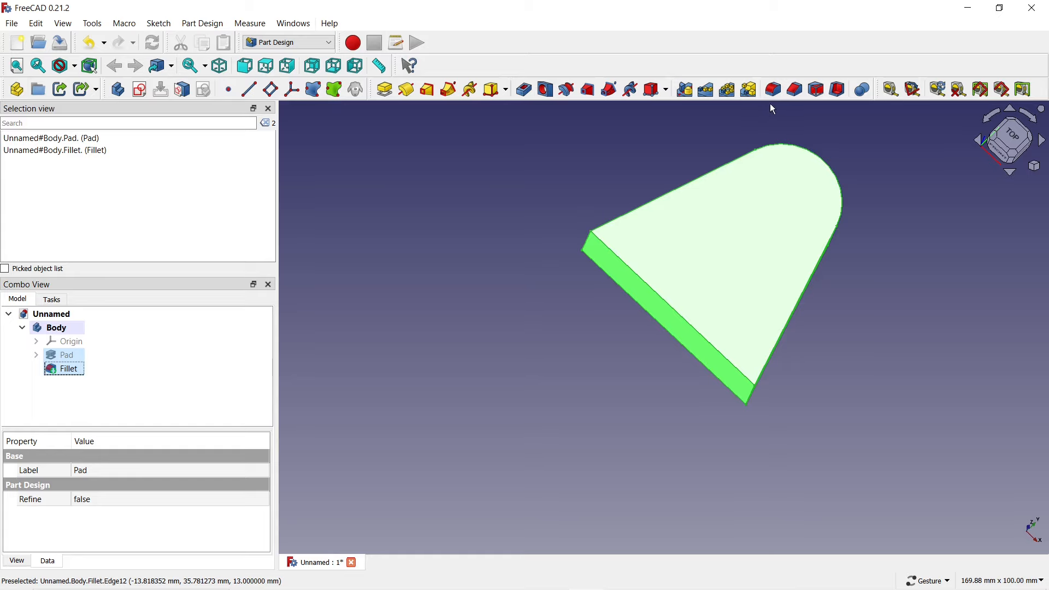
{"action": "left_click", "coordinate": [728, 91]}
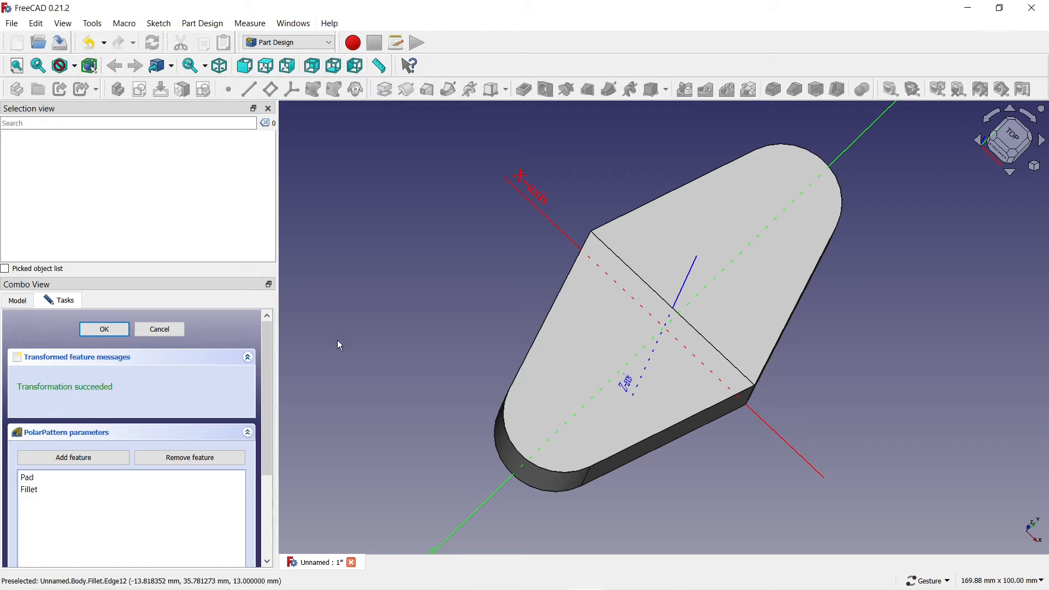
{"action": "scroll", "coordinate": [264, 379], "scroll_direction": "down", "scroll_amount": 5}
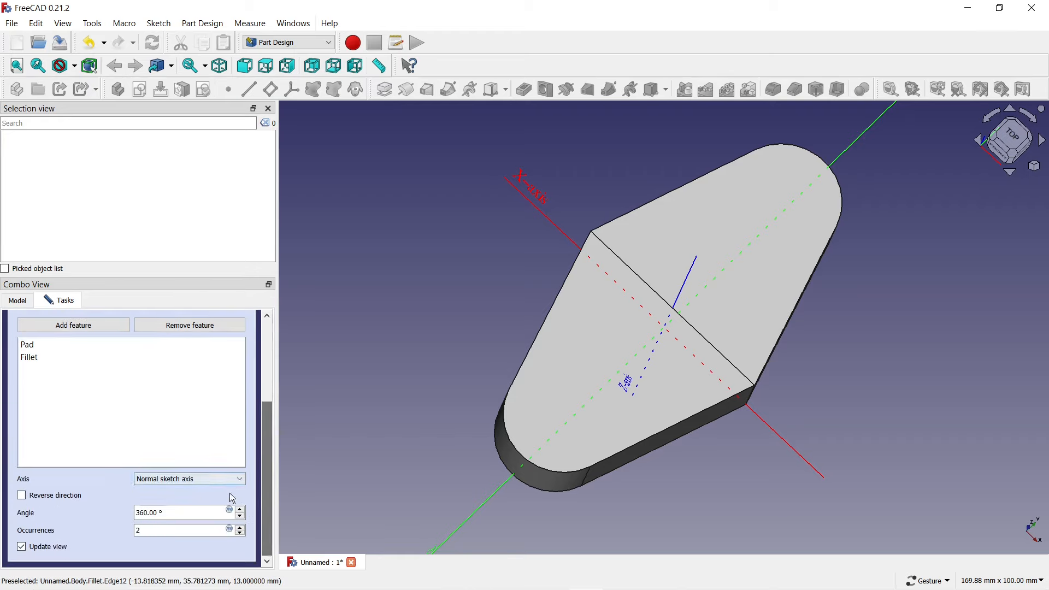
{"action": "left_click", "coordinate": [240, 528]}
{"action": "left_click", "coordinate": [240, 527]}
{"action": "left_click", "coordinate": [240, 528]}
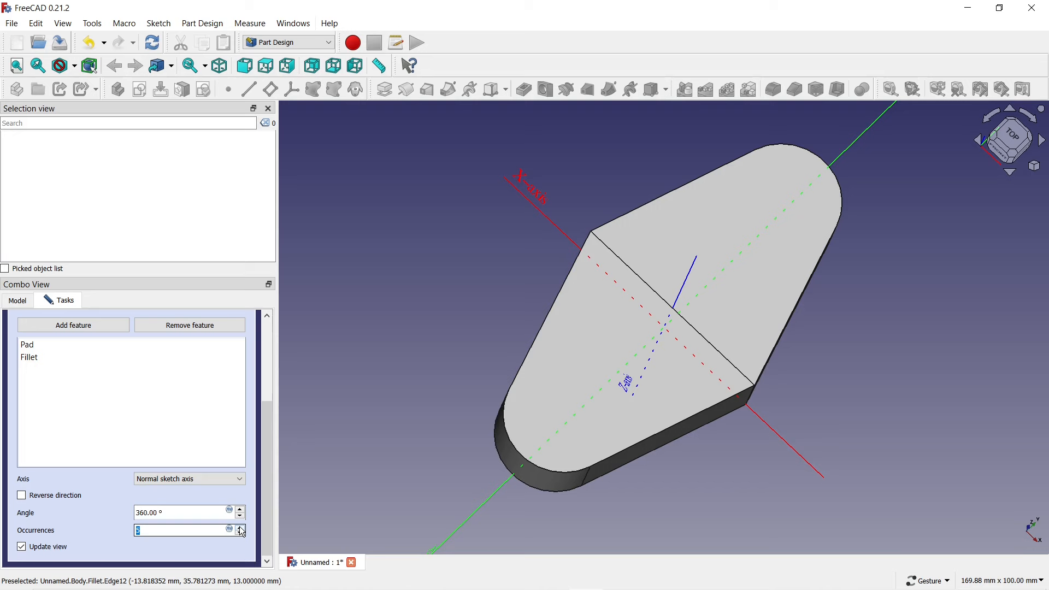
{"action": "left_click", "coordinate": [240, 528]}
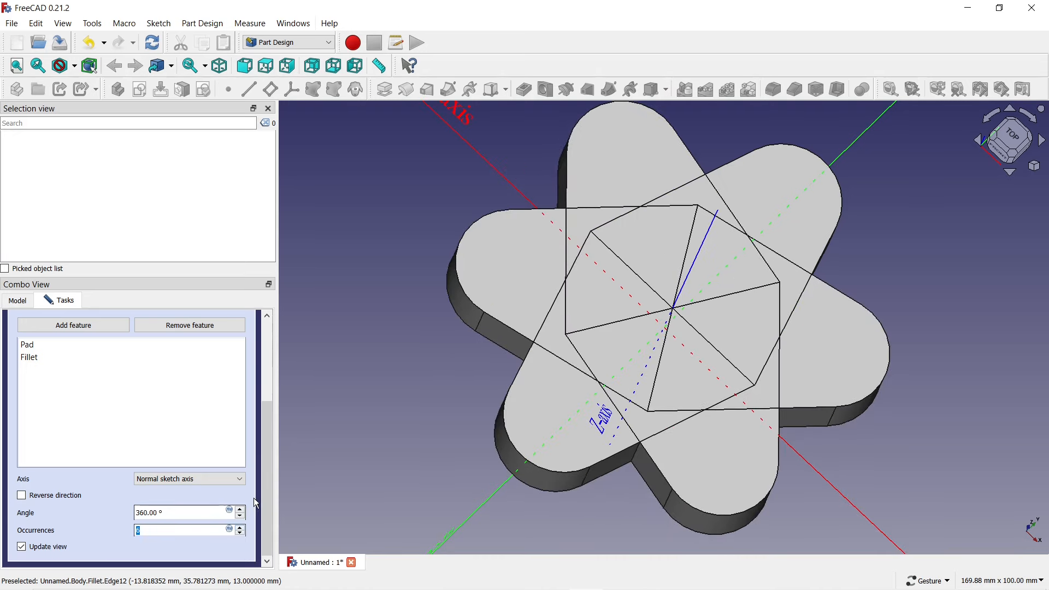
{"action": "scroll", "coordinate": [270, 453], "scroll_direction": "up", "scroll_amount": 5}
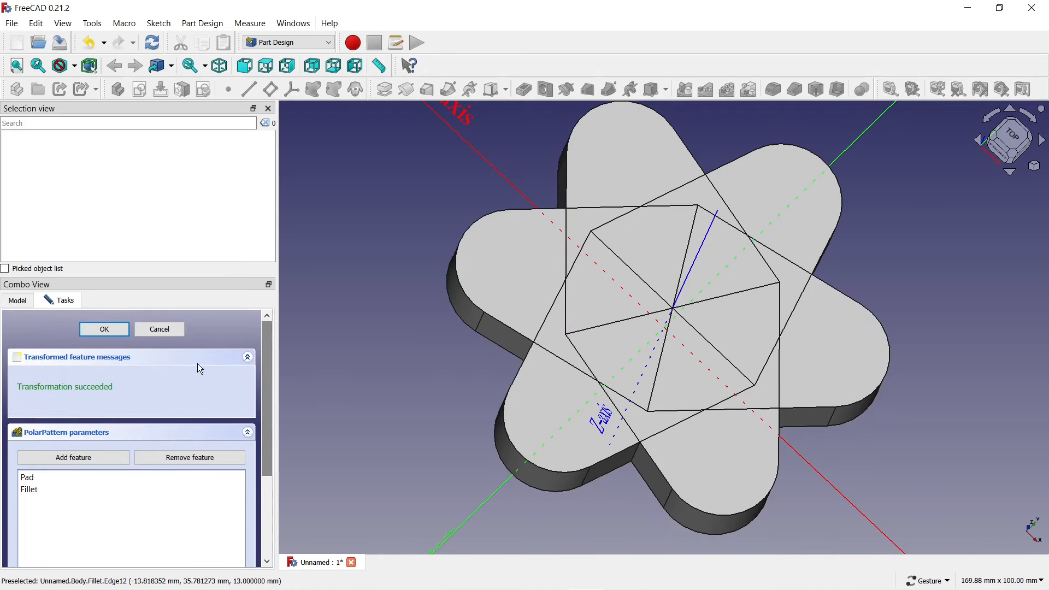
{"action": "left_click", "coordinate": [105, 330]}
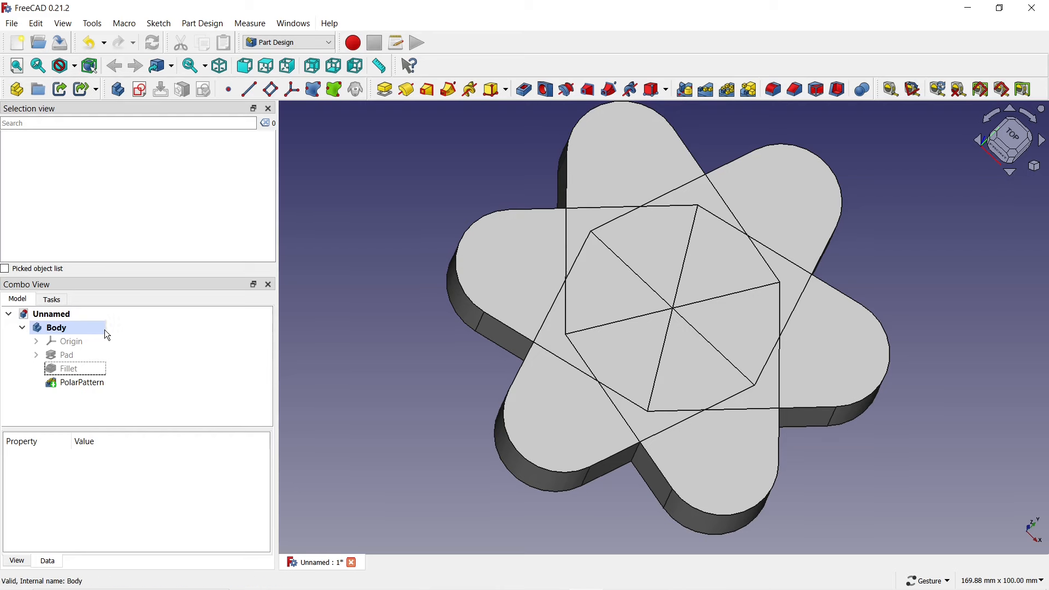
Set the polar pattern's Refine property to true
{"action": "left_click", "coordinate": [73, 382]}
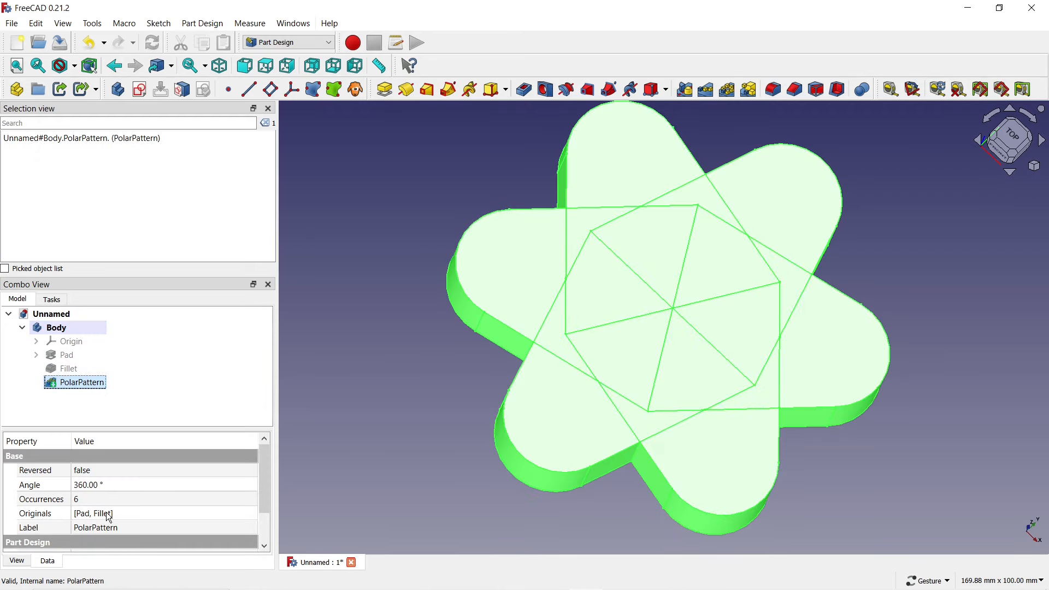
{"action": "scroll", "coordinate": [108, 513], "scroll_direction": "down", "scroll_amount": 1}
{"action": "left_click", "coordinate": [113, 520]}
{"action": "left_click", "coordinate": [112, 520]}
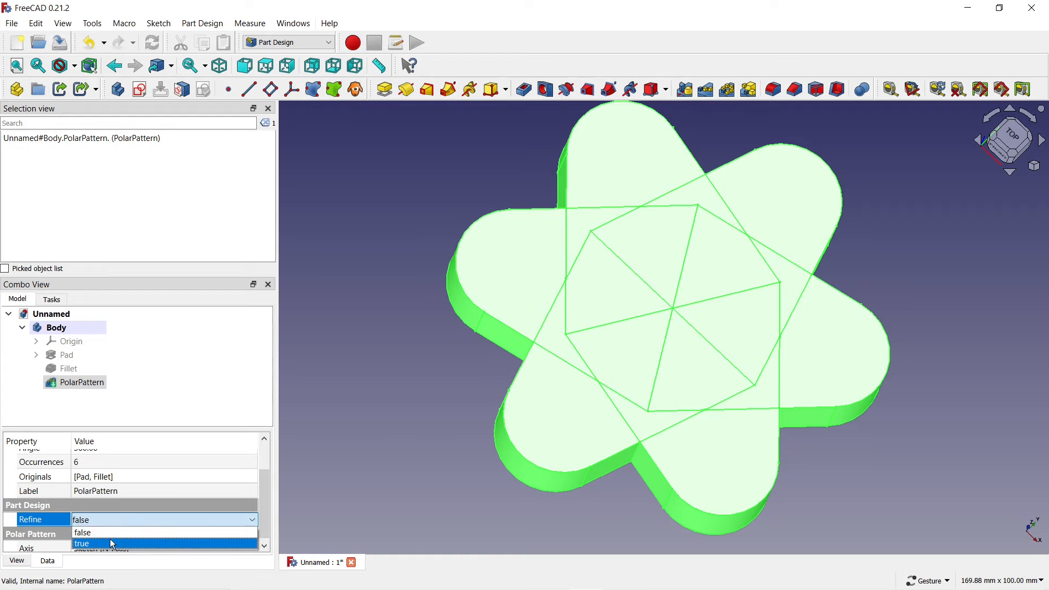
{"action": "left_click", "coordinate": [110, 543]}
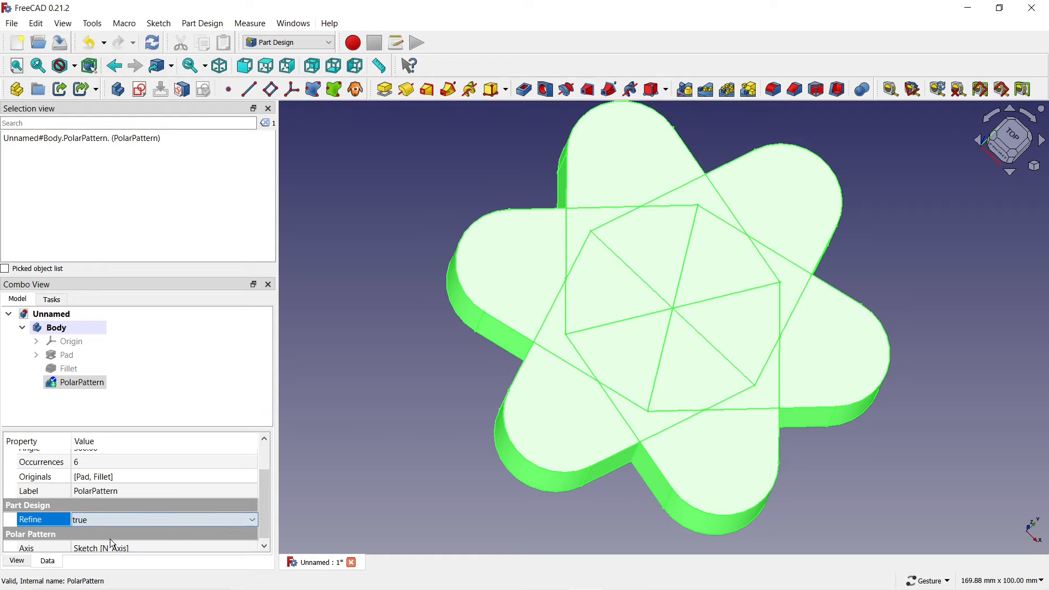
{"action": "left_click", "coordinate": [380, 458]}
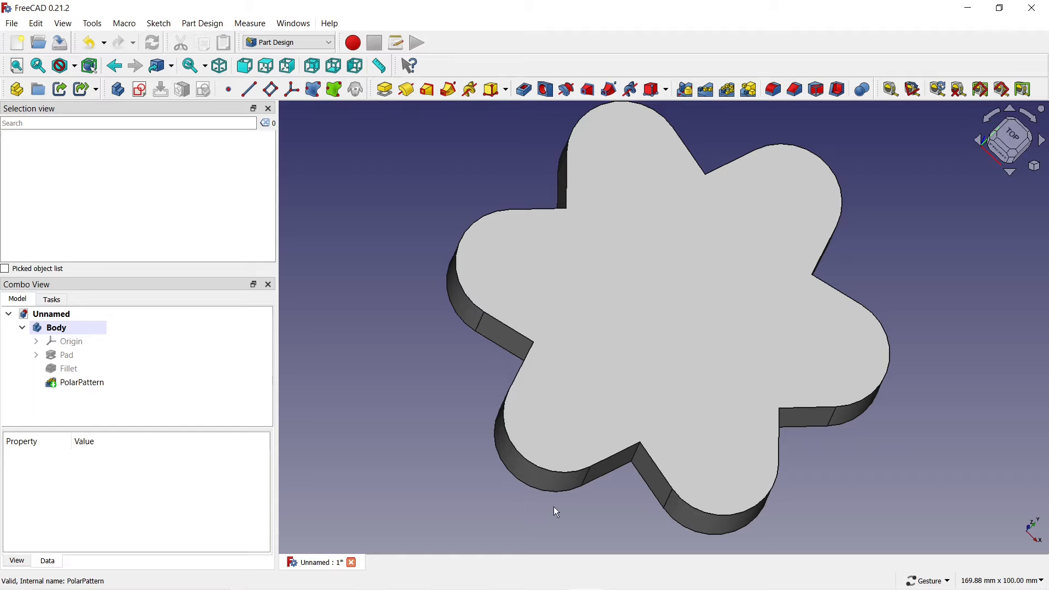
Start a Fillet on the six inner vertical edges where neighbouring lobes of the flower meet
{"action": "key", "text": "0"}
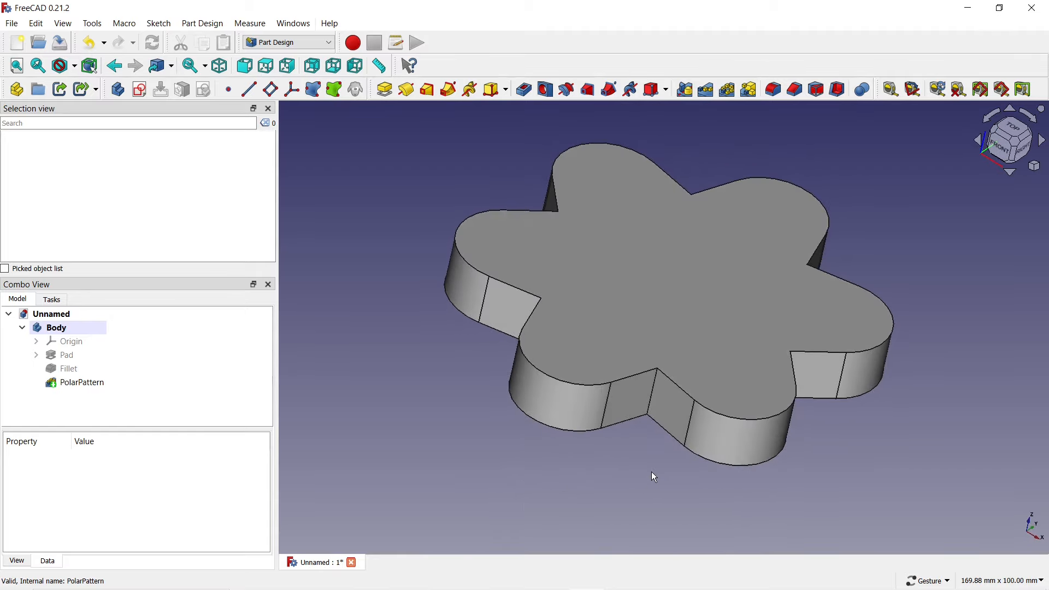
{"action": "left_click", "coordinate": [778, 92]}
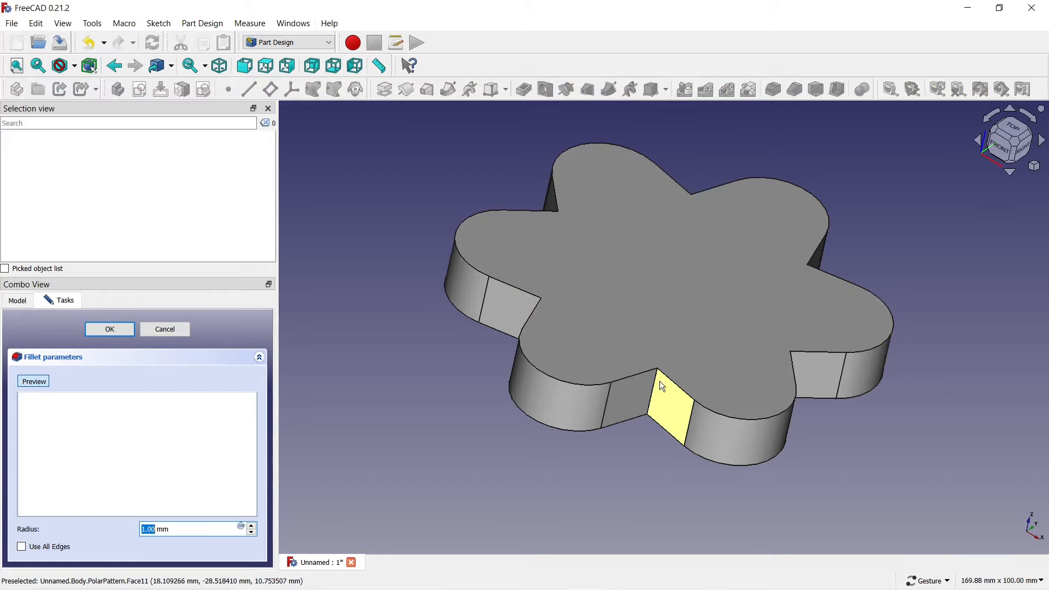
{"action": "left_click", "coordinate": [654, 384]}
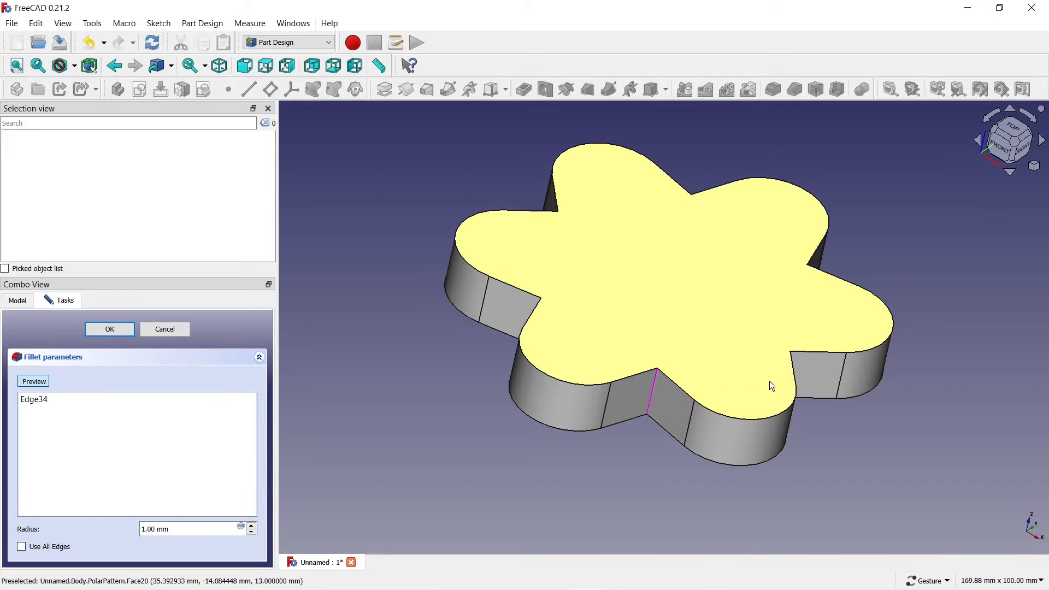
{"action": "left_click_drag", "start_coordinate": [866, 419], "coordinate": [756, 410]}
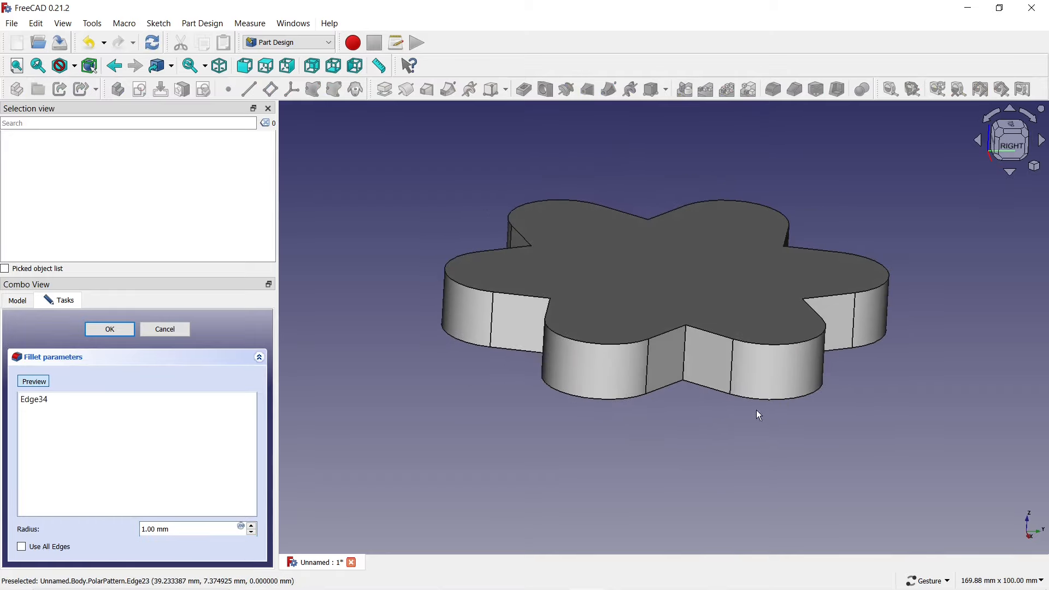
{"action": "left_click", "coordinate": [685, 358]}
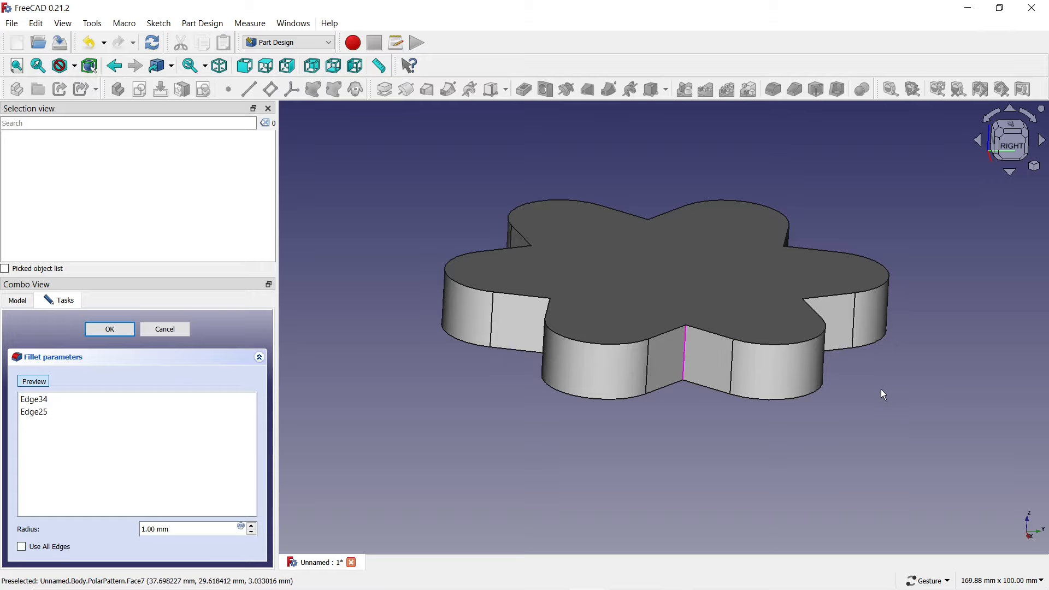
{"action": "left_click_drag", "start_coordinate": [880, 389], "coordinate": [702, 374]}
{"action": "left_click", "coordinate": [686, 351]}
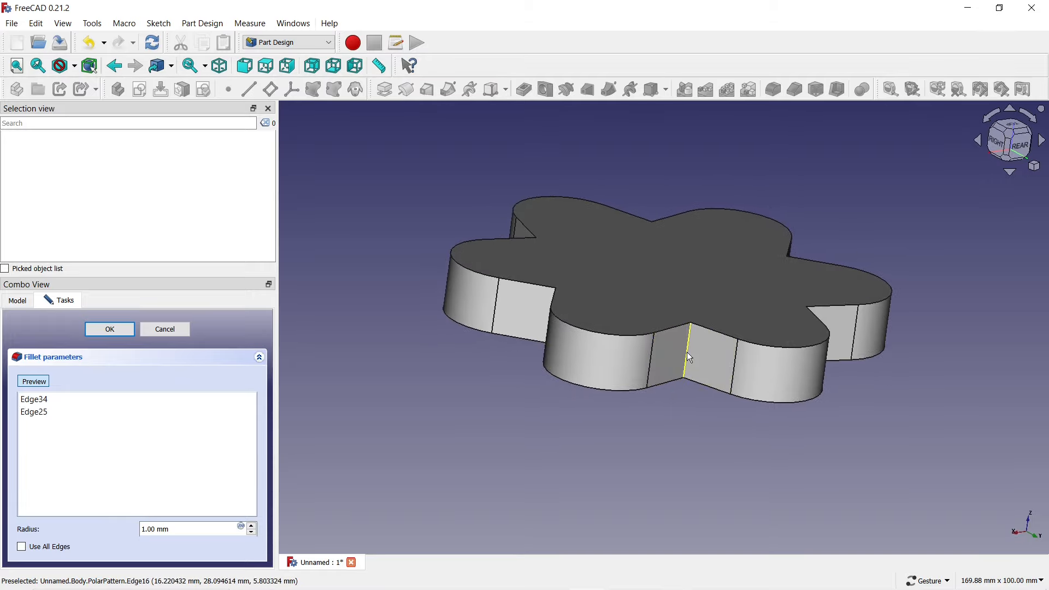
{"action": "left_click_drag", "start_coordinate": [905, 391], "coordinate": [710, 372]}
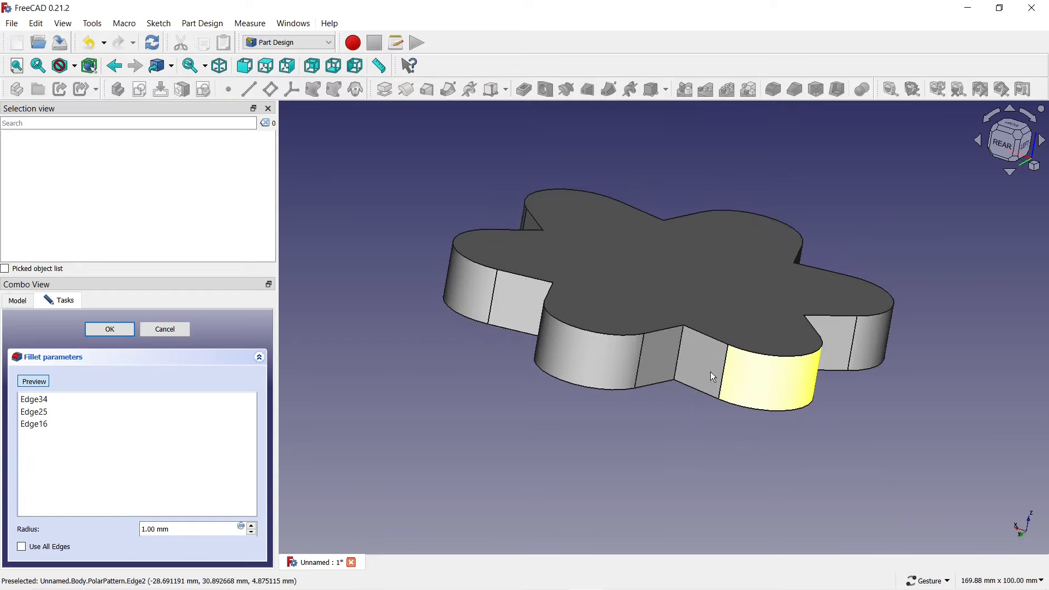
{"action": "left_click", "coordinate": [683, 360]}
{"action": "left_click_drag", "start_coordinate": [874, 404], "coordinate": [729, 381]}
{"action": "left_click", "coordinate": [679, 344]}
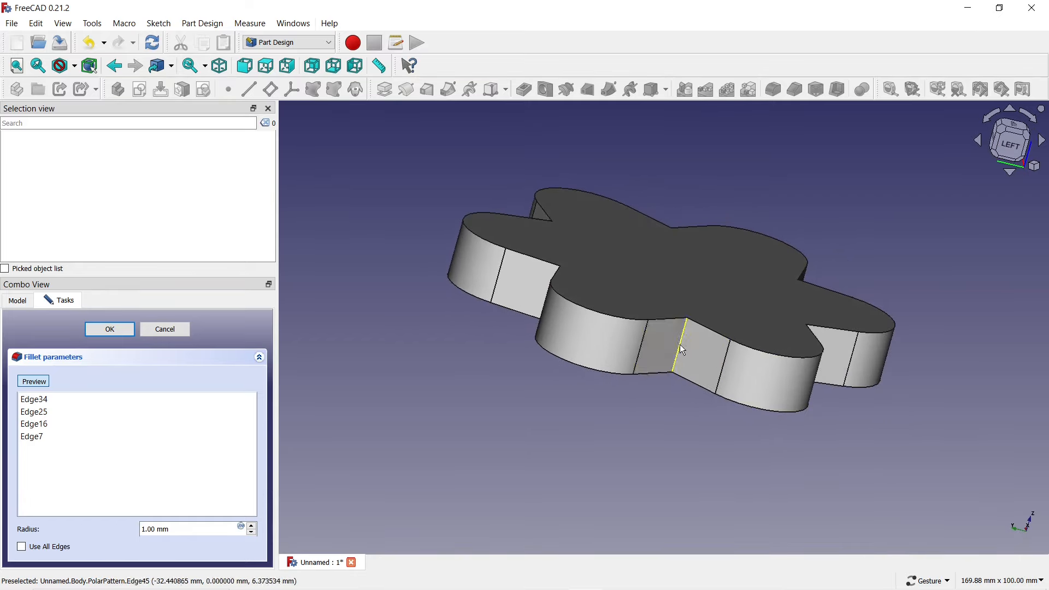
{"action": "left_click_drag", "start_coordinate": [856, 408], "coordinate": [724, 383]}
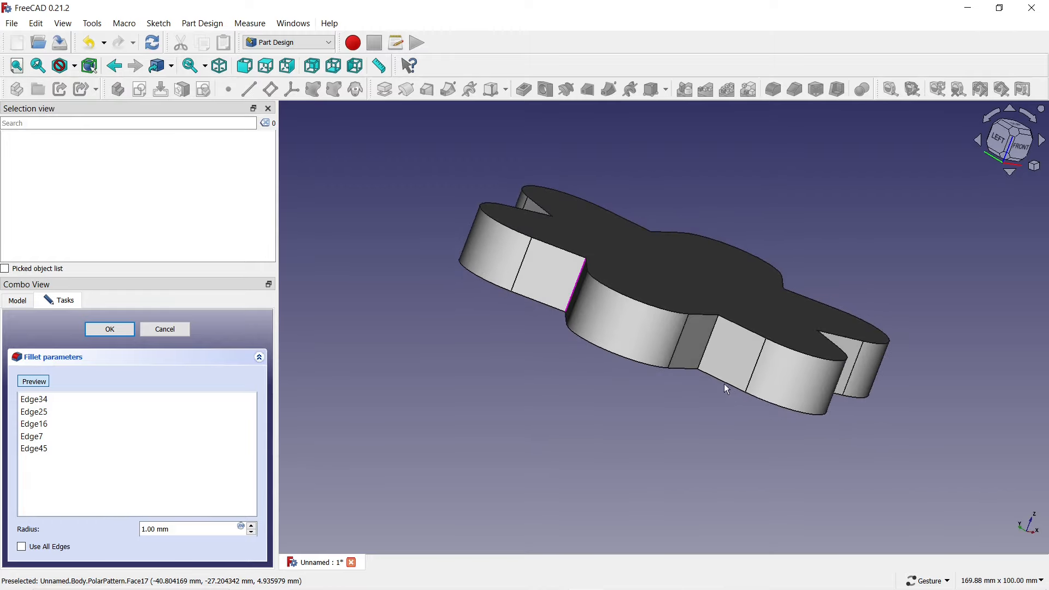
{"action": "left_click", "coordinate": [704, 352]}
{"action": "left_click_drag", "start_coordinate": [946, 403], "coordinate": [733, 426]}
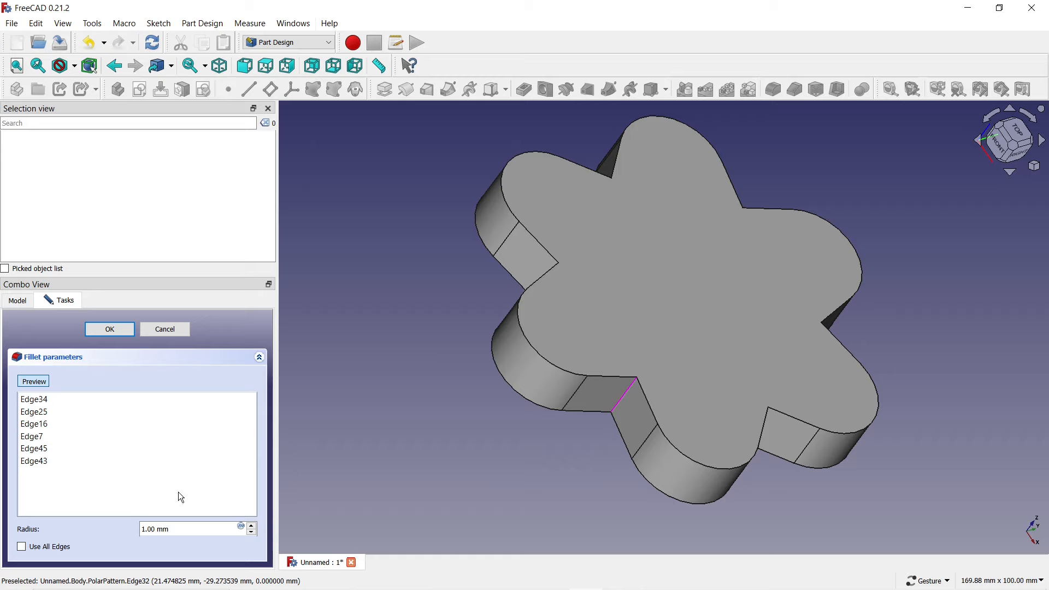
Set the radius of the fillet between the lobes to 10 mm and apply it
{"action": "left_click", "coordinate": [252, 526]}
{"action": "left_click", "coordinate": [252, 527]}
{"action": "left_click", "coordinate": [252, 526]}
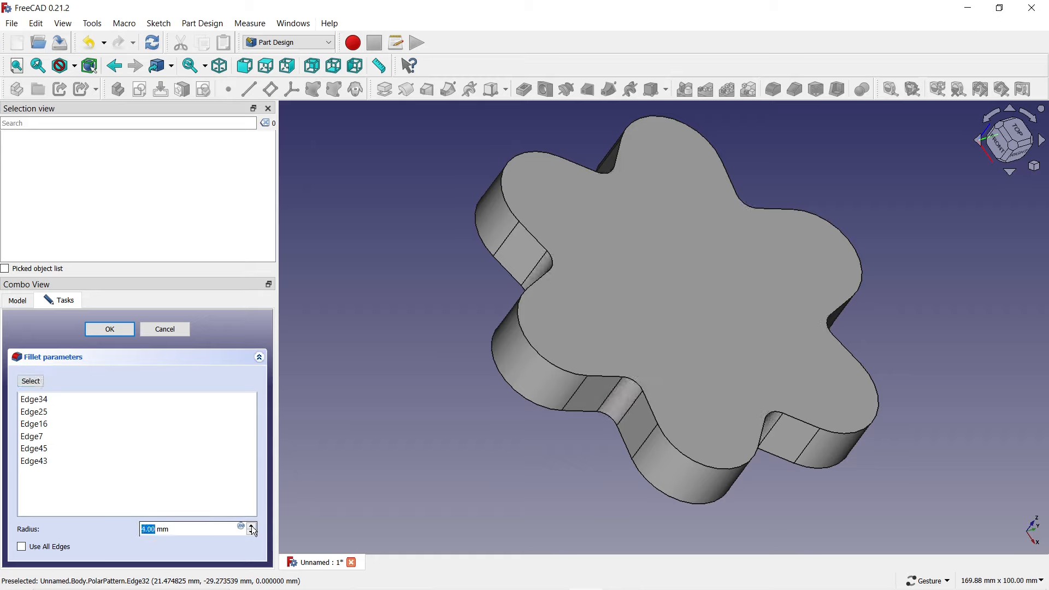
{"action": "left_click", "coordinate": [251, 527]}
{"action": "left_click", "coordinate": [252, 526]}
{"action": "left_click", "coordinate": [252, 526]}
{"action": "left_click", "coordinate": [252, 526]}
{"action": "left_click", "coordinate": [252, 526]}
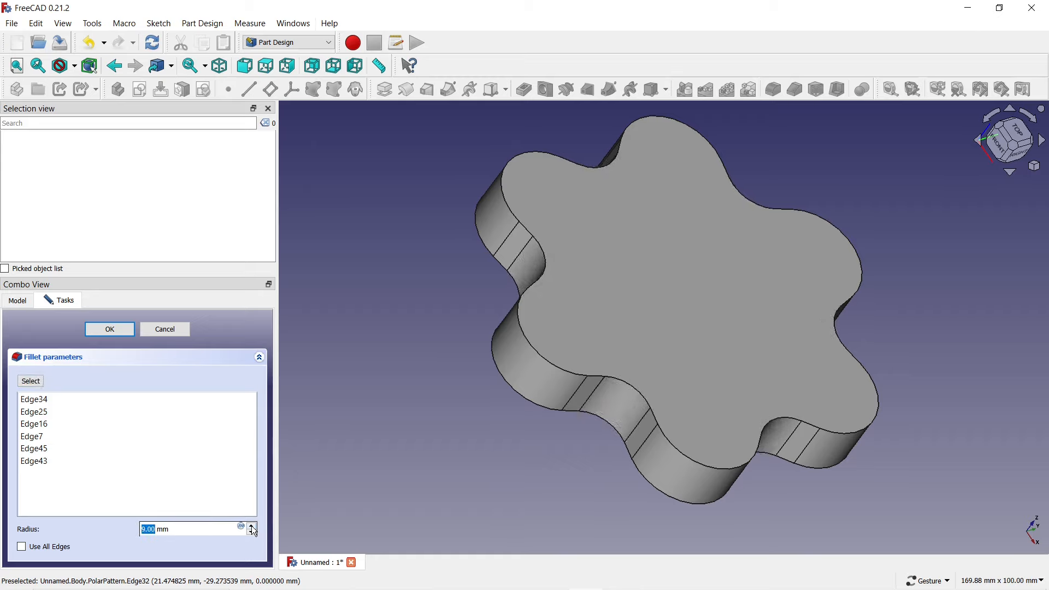
{"action": "left_click", "coordinate": [252, 526]}
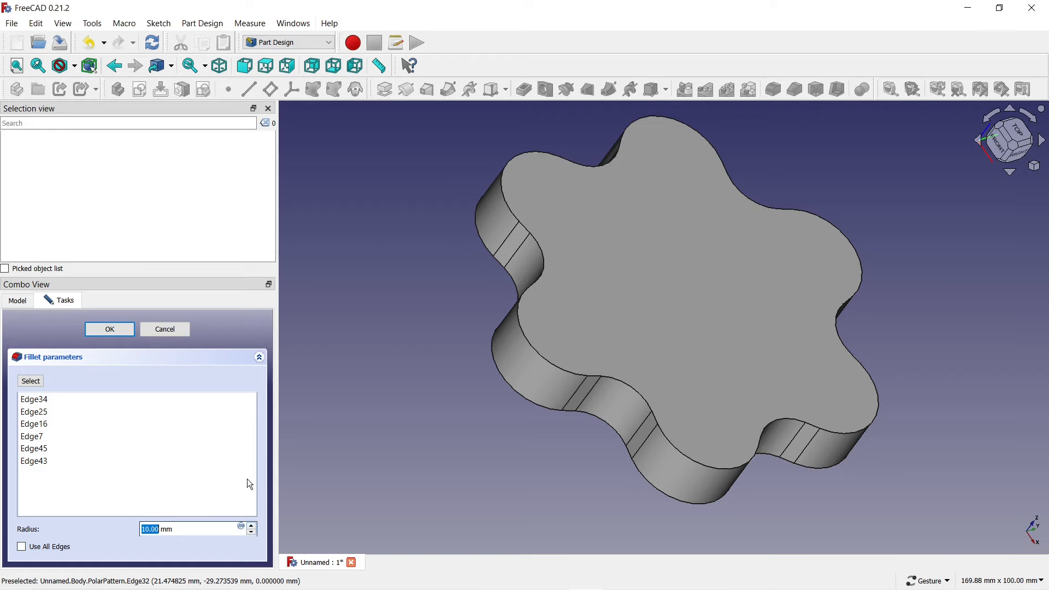
{"action": "left_click", "coordinate": [112, 331]}
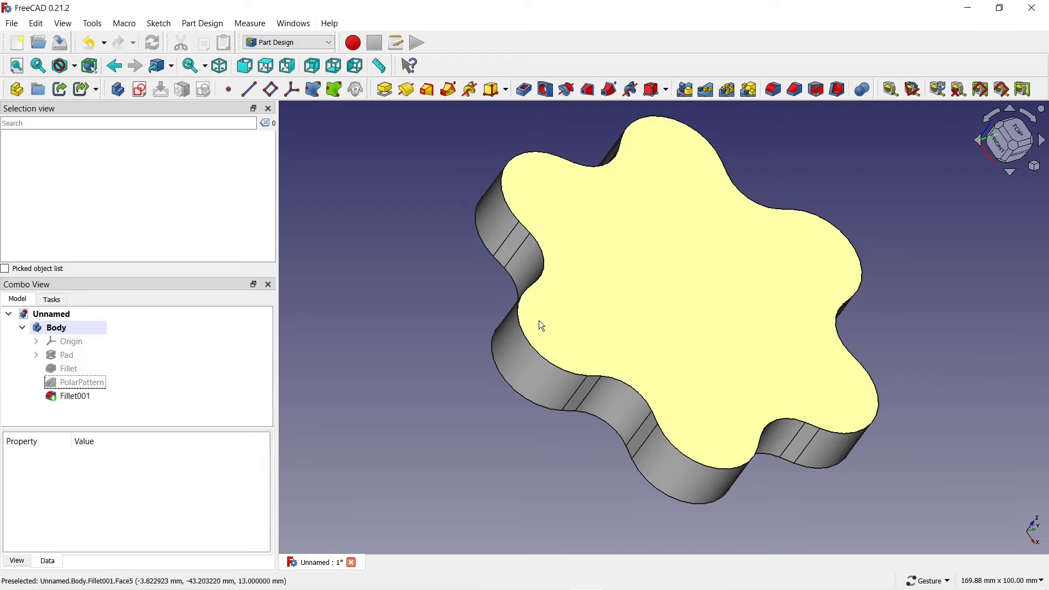
Fillet the outline of the flower's top face with a 12 mm radius
{"action": "left_click", "coordinate": [539, 324]}
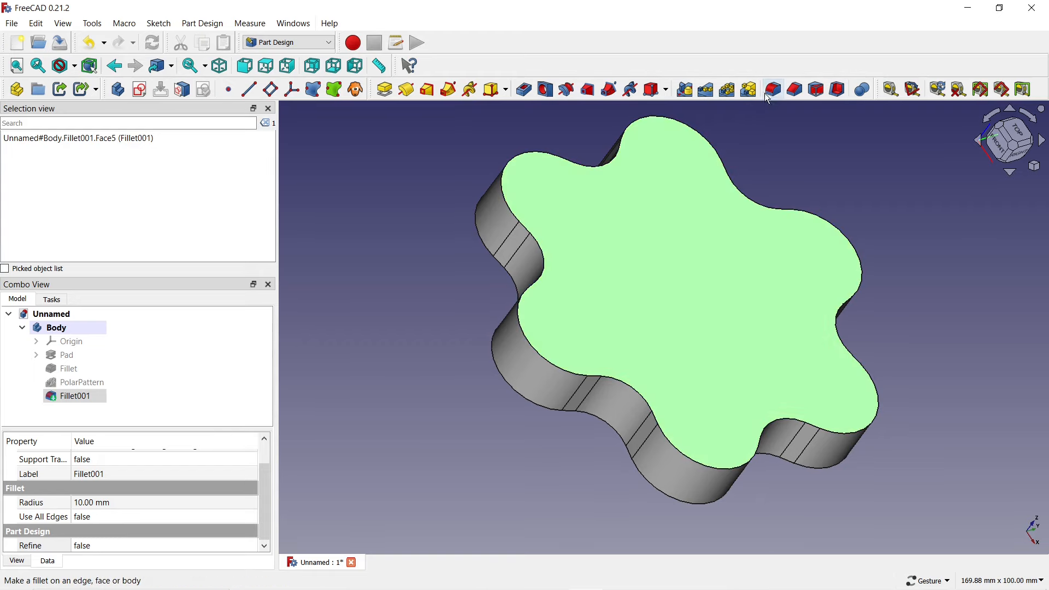
{"action": "left_click", "coordinate": [773, 90]}
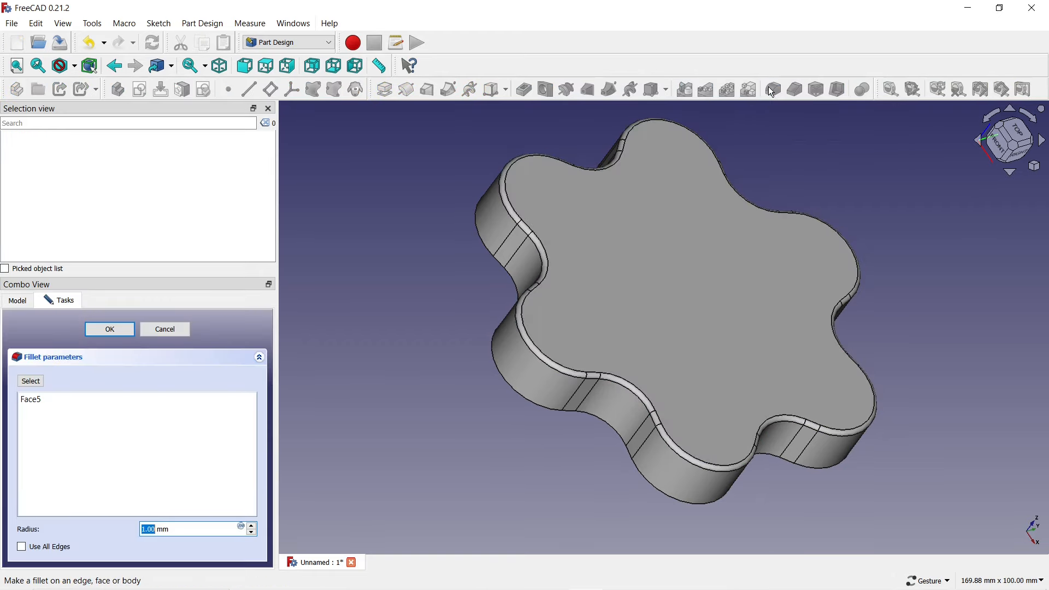
{"action": "left_click", "coordinate": [251, 526]}
{"action": "left_click", "coordinate": [251, 526]}
{"action": "left_click", "coordinate": [252, 526]}
{"action": "left_click", "coordinate": [251, 526]}
{"action": "left_click", "coordinate": [251, 526]}
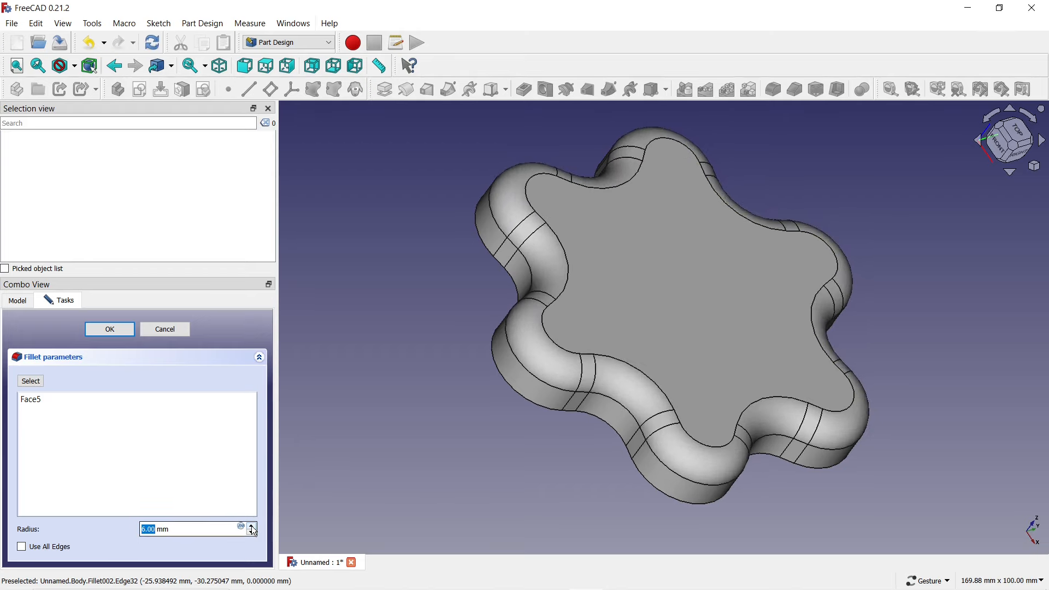
{"action": "left_click", "coordinate": [252, 527]}
{"action": "left_click", "coordinate": [252, 527]}
{"action": "left_click", "coordinate": [252, 527]}
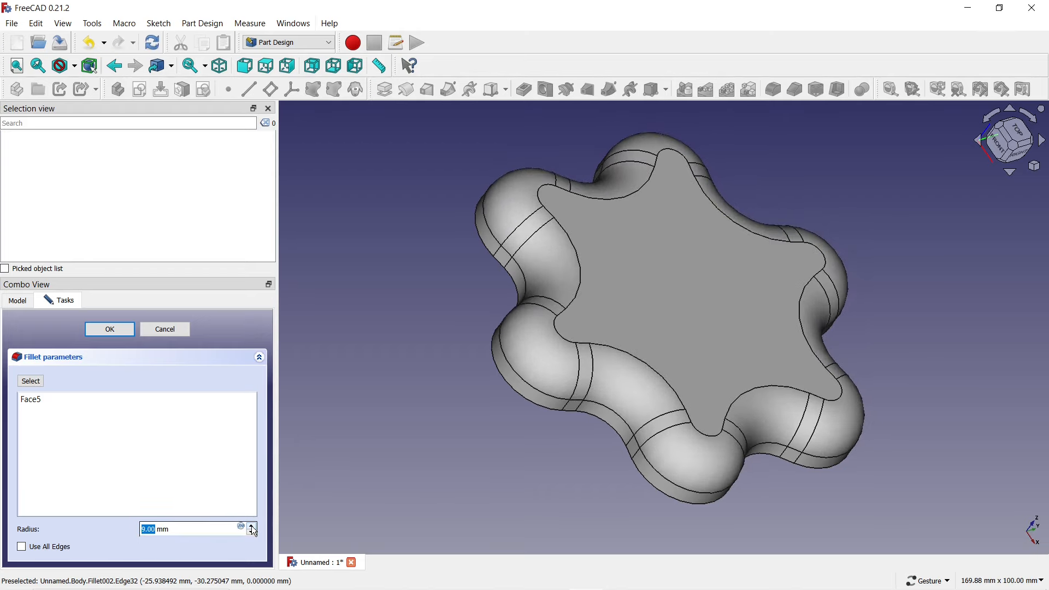
{"action": "left_click", "coordinate": [252, 527]}
{"action": "left_click", "coordinate": [252, 528]}
{"action": "left_click", "coordinate": [253, 527]}
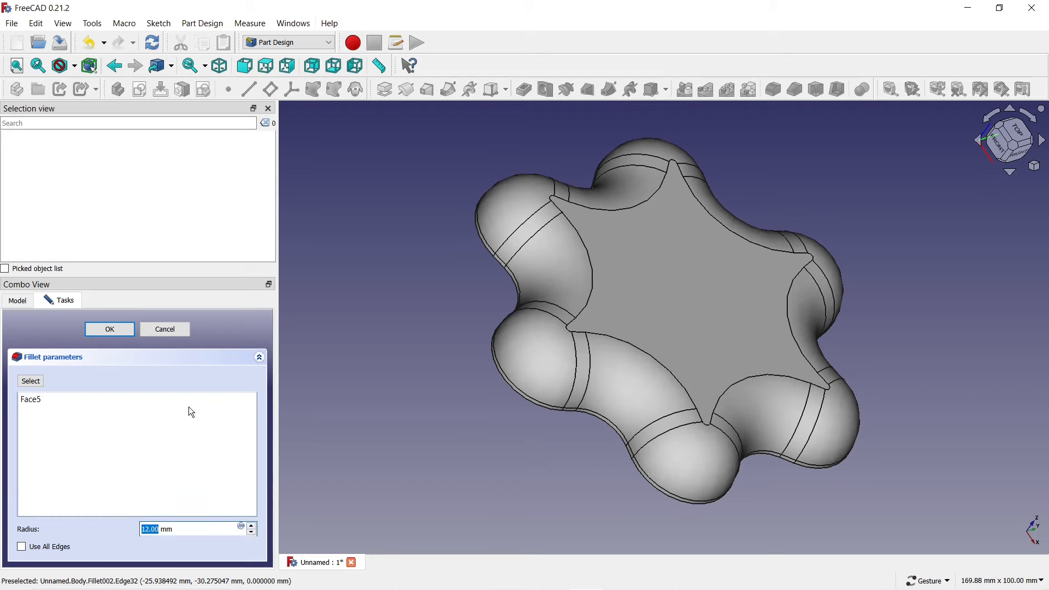
{"action": "left_click", "coordinate": [127, 327]}
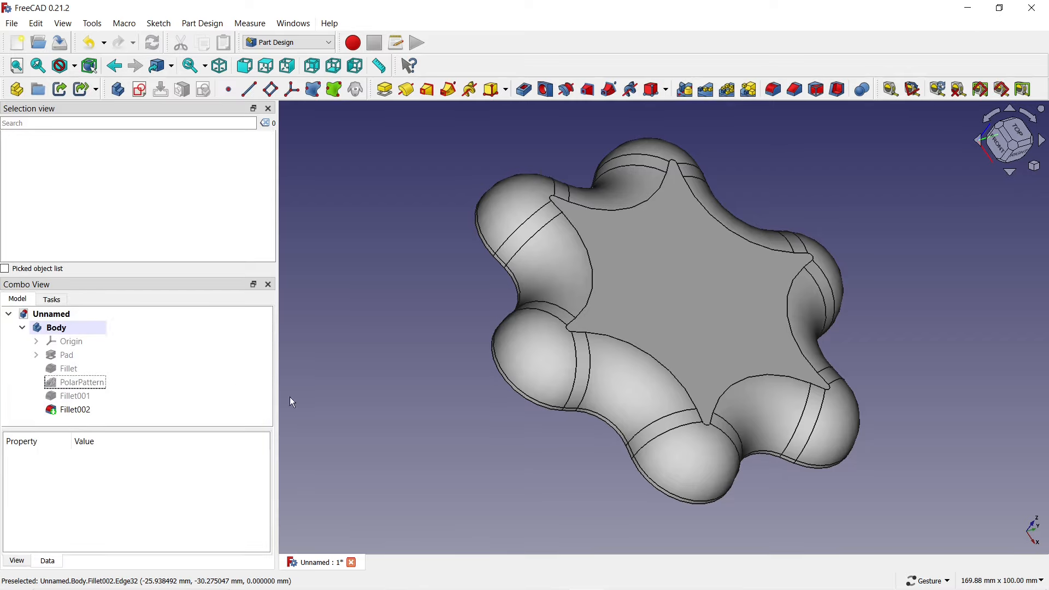
{"action": "left_click_drag", "start_coordinate": [382, 424], "coordinate": [528, 353]}
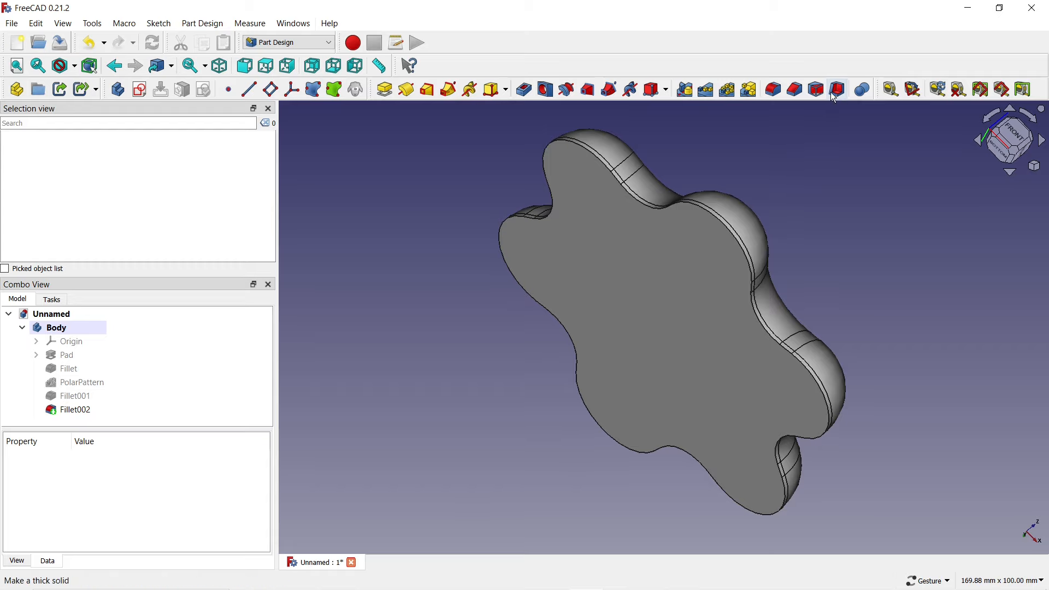
Hollow the flower solid with a 1 mm Thickness made inwards, leaving its flat bottom face open
{"action": "left_click", "coordinate": [837, 90]}
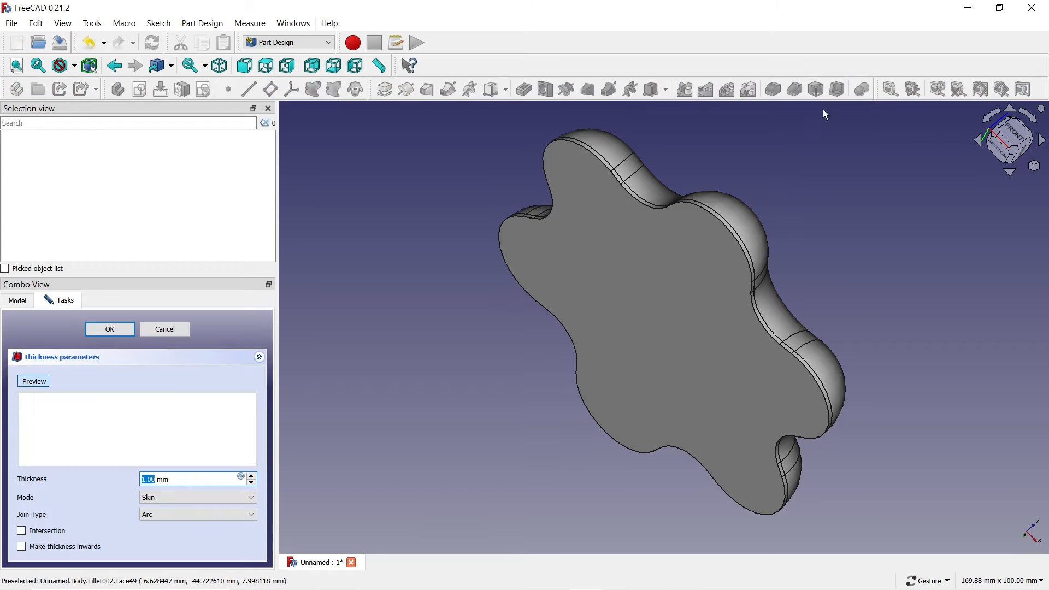
{"action": "left_click", "coordinate": [692, 307]}
{"action": "left_click_drag", "start_coordinate": [689, 303], "coordinate": [916, 216]}
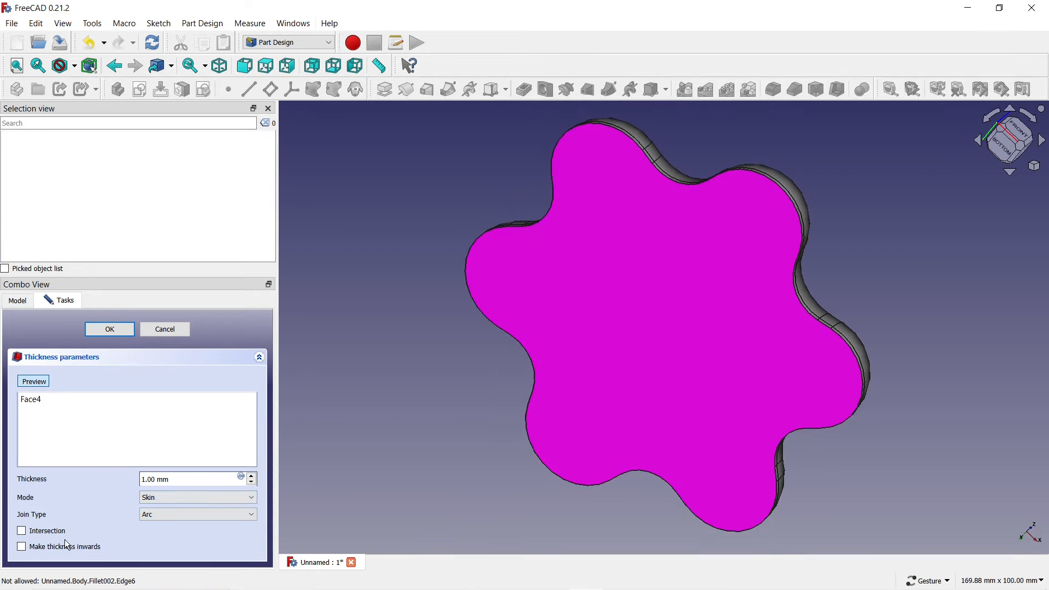
{"action": "left_click", "coordinate": [22, 546]}
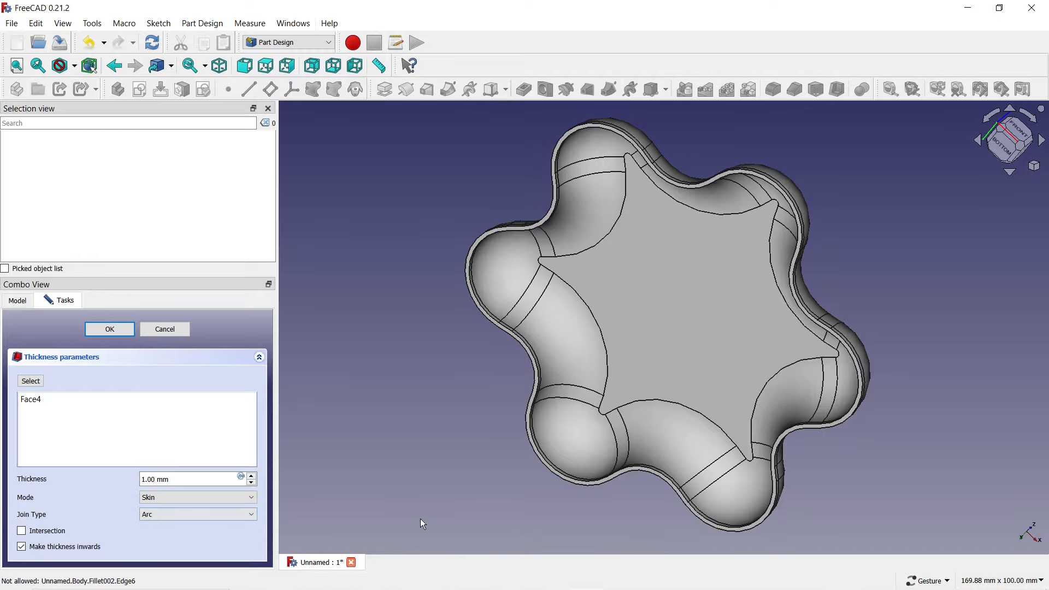
{"action": "left_click_drag", "start_coordinate": [590, 526], "coordinate": [591, 467]}
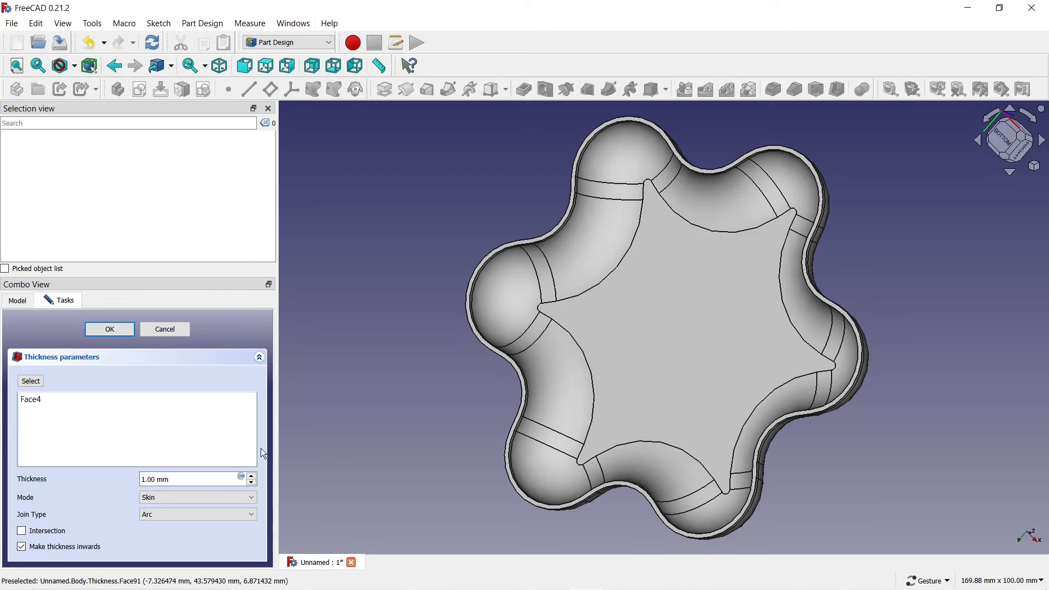
{"action": "left_click", "coordinate": [123, 334]}
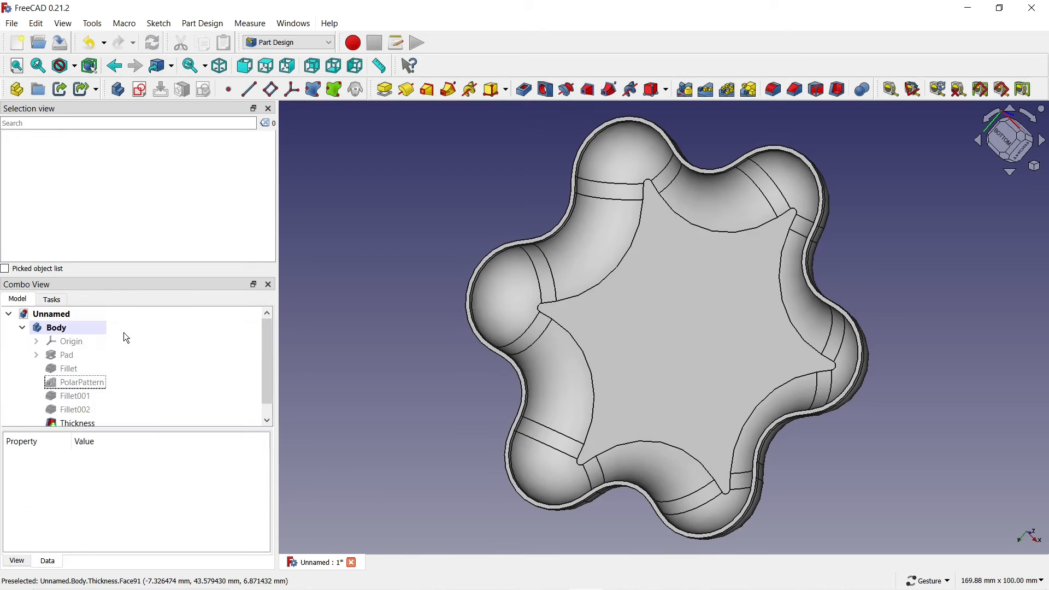
Set the body's appearance to the Shaded viewing mode with the Gold material and clear the selection
{"action": "right_click", "coordinate": [64, 329]}
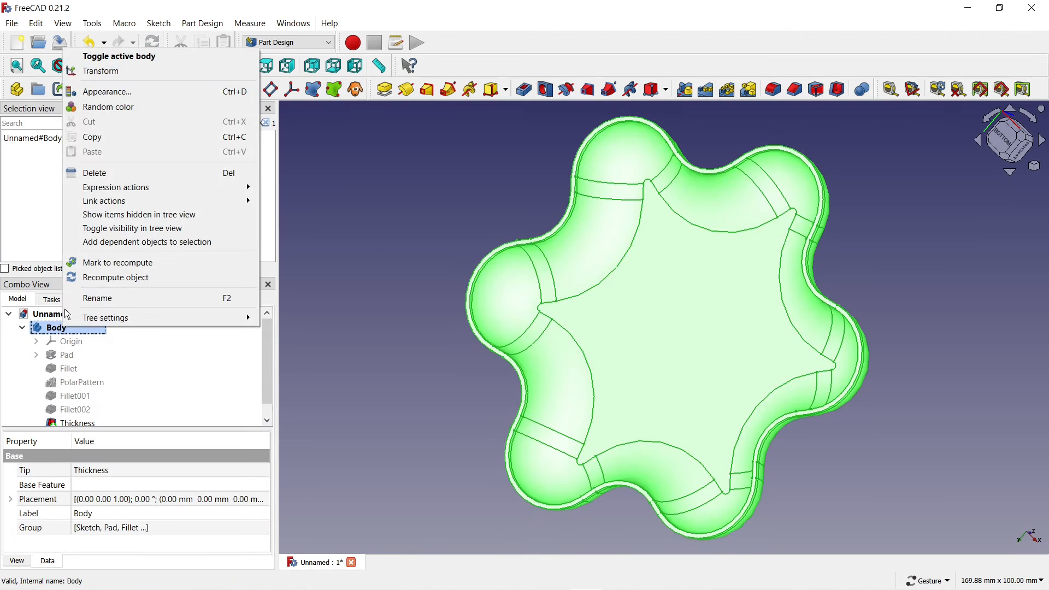
{"action": "left_click", "coordinate": [104, 92]}
{"action": "left_click", "coordinate": [140, 405]}
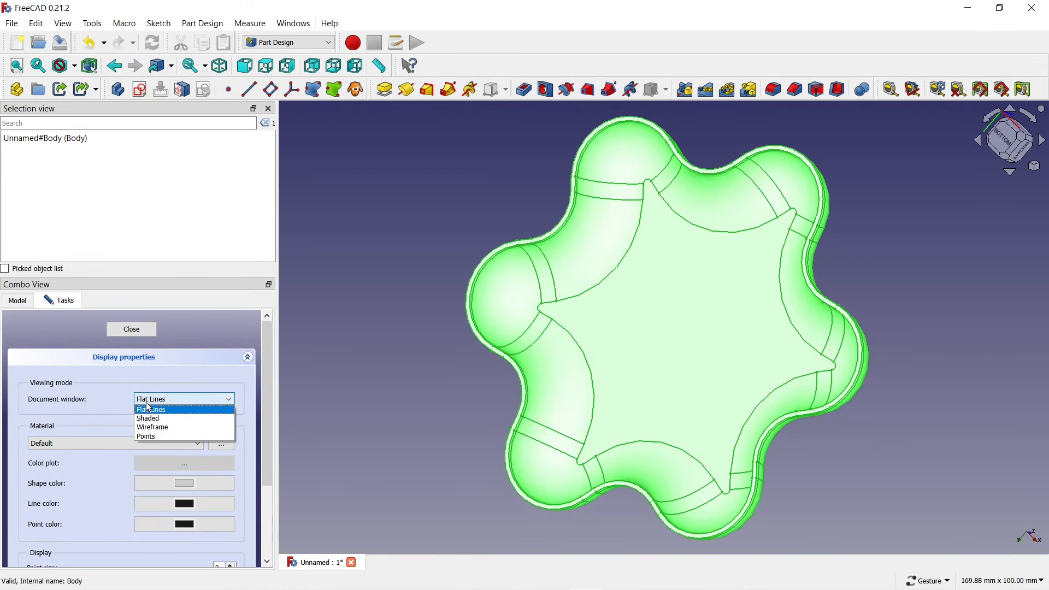
{"action": "left_click", "coordinate": [148, 410]}
{"action": "left_click", "coordinate": [137, 443]}
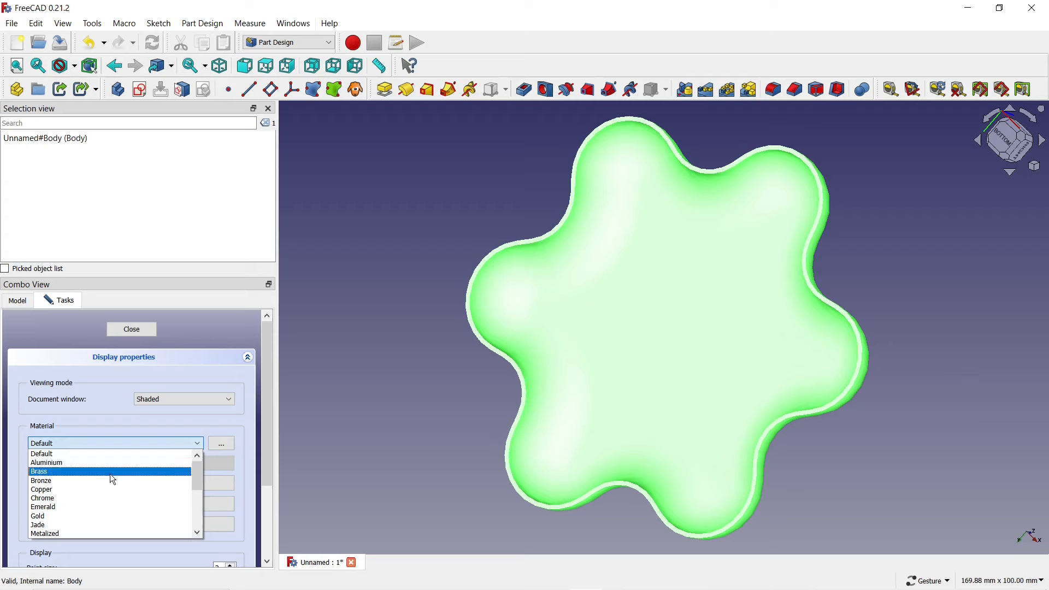
{"action": "left_click", "coordinate": [88, 516]}
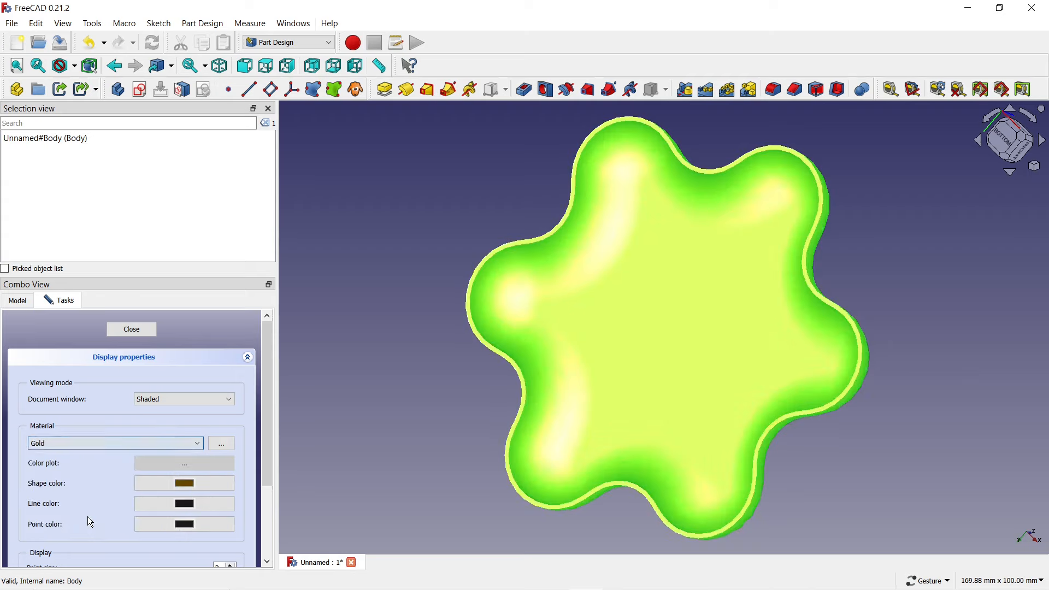
{"action": "left_click", "coordinate": [134, 334]}
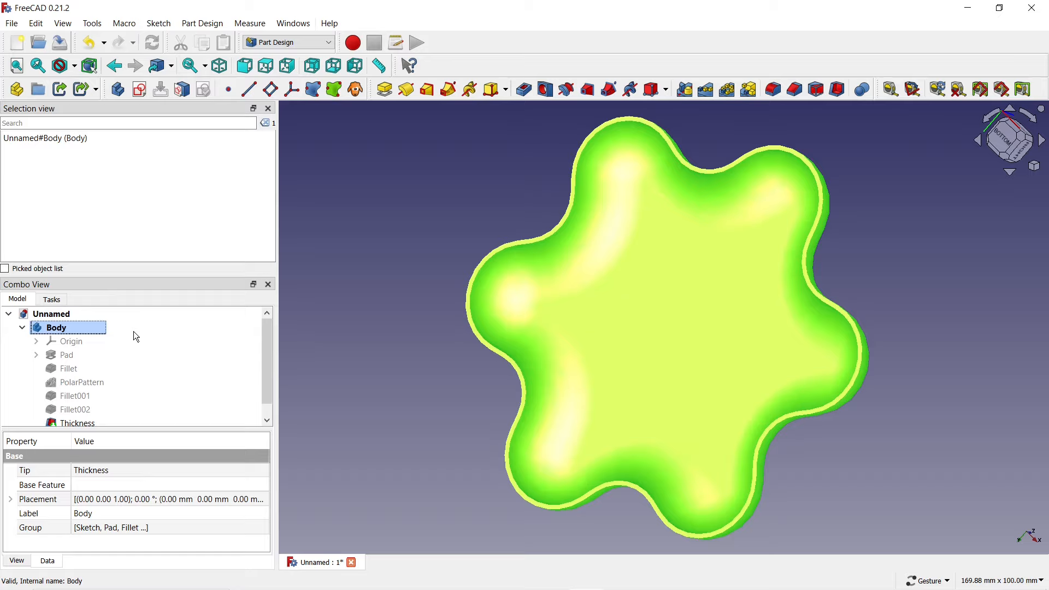
{"action": "left_click", "coordinate": [338, 381]}
{"action": "left_click_drag", "start_coordinate": [558, 535], "coordinate": [348, 465]}
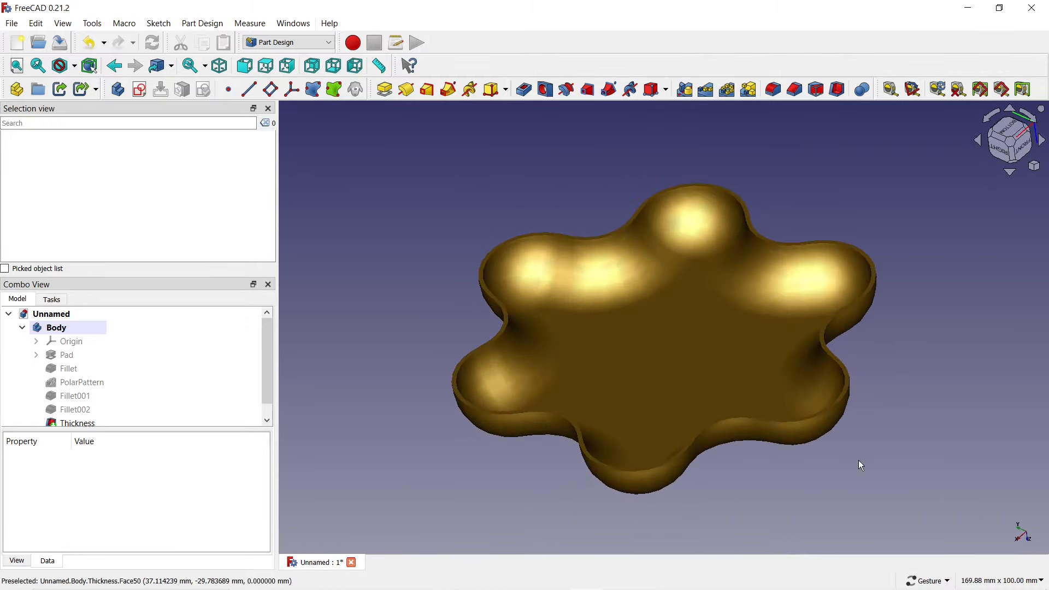
{"action": "left_click_drag", "start_coordinate": [858, 460], "coordinate": [818, 474]}
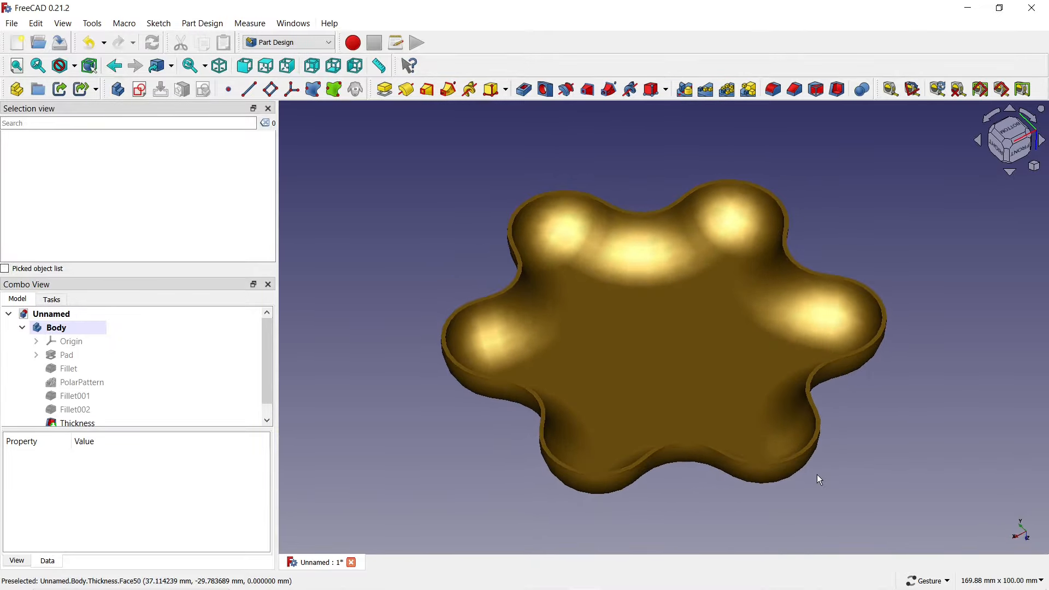
{"action": "left_click_drag", "start_coordinate": [901, 456], "coordinate": [754, 464]}
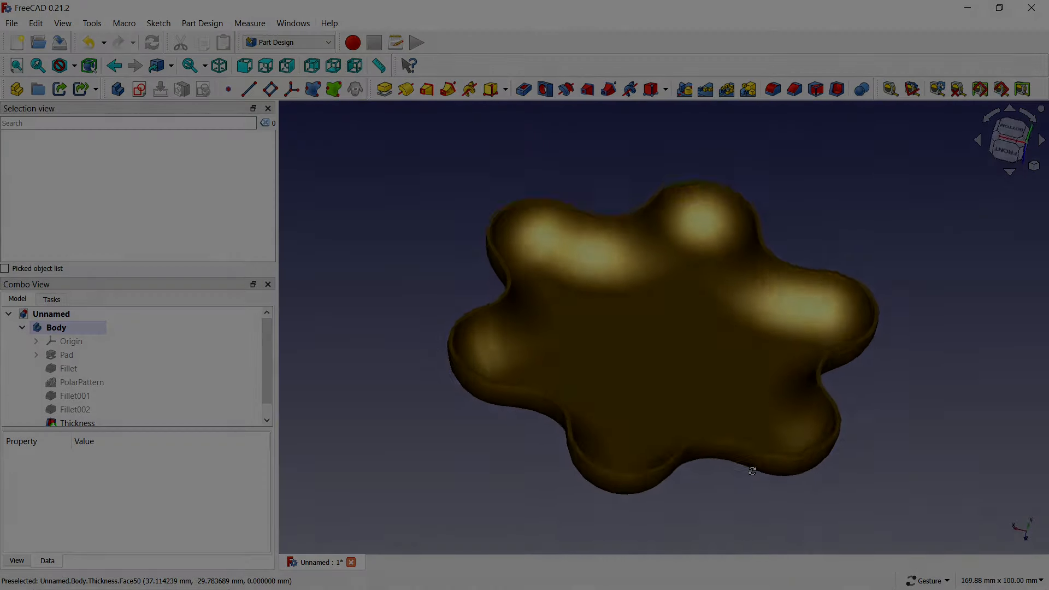